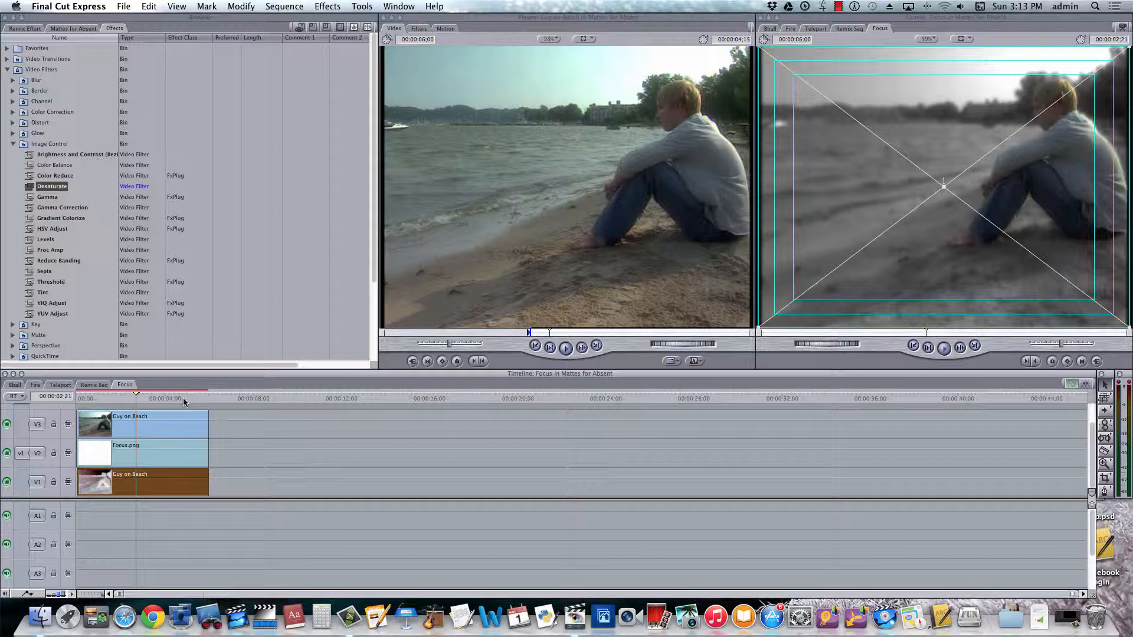
Scrub backward through the opening seconds of the Focus sequence to preview the finished effect
{"action": "mouse_move", "coordinate": [138, 398]}
{"action": "left_mouse_down"}
{"action": "mouse_move", "coordinate": [183, 405]}
{"action": "mouse_move", "coordinate": [126, 405]}
{"action": "left_mouse_up"}
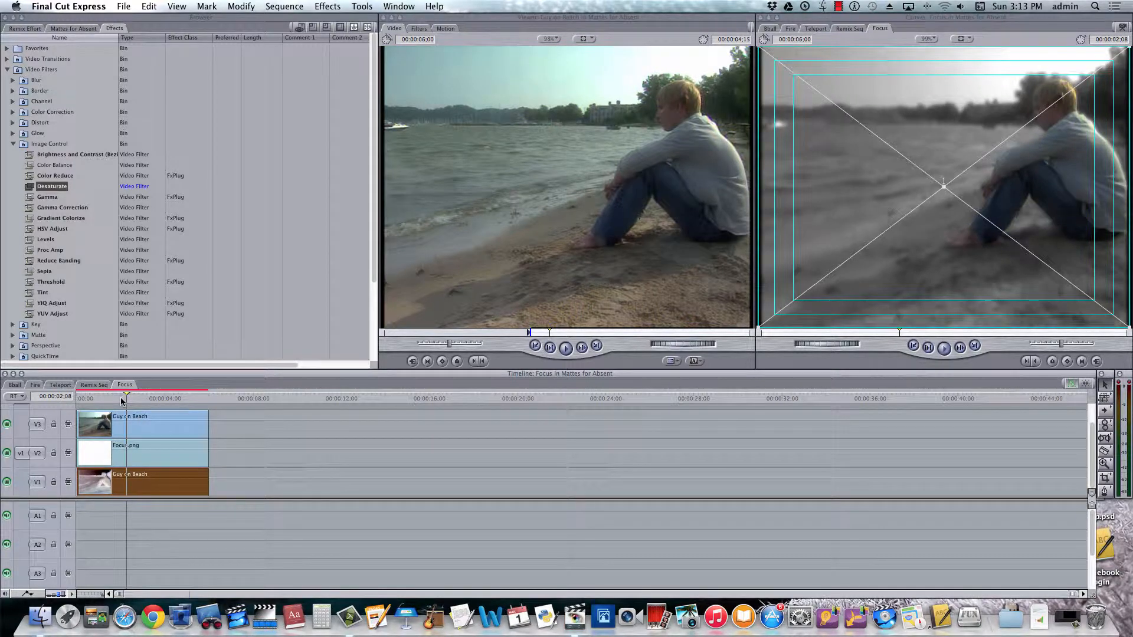
{"action": "left_click_drag", "start_coordinate": [115, 404], "coordinate": [97, 401]}
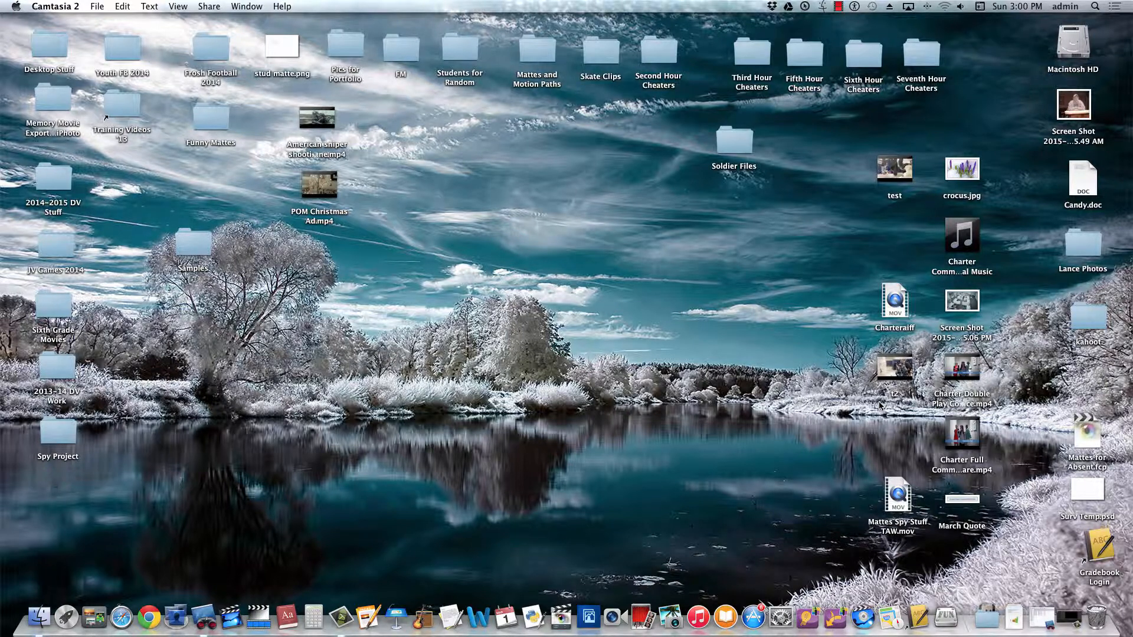
Open the Charter Double Play Commercial video from the desktop, view the frame about 3 seconds in, and quit MPEG Streamclip
{"action": "mouse_move", "coordinate": [968, 426]}
{"action": "left_click", "coordinate": [962, 369]}
{"action": "double_click", "coordinate": [962, 369]}
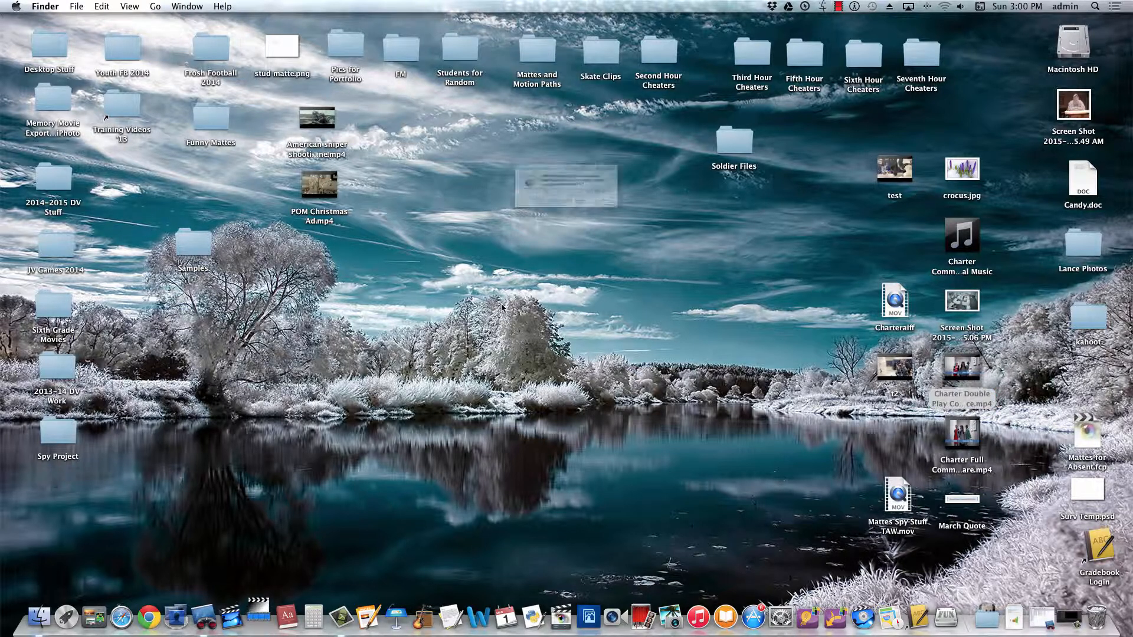
{"action": "left_click", "coordinate": [663, 221]}
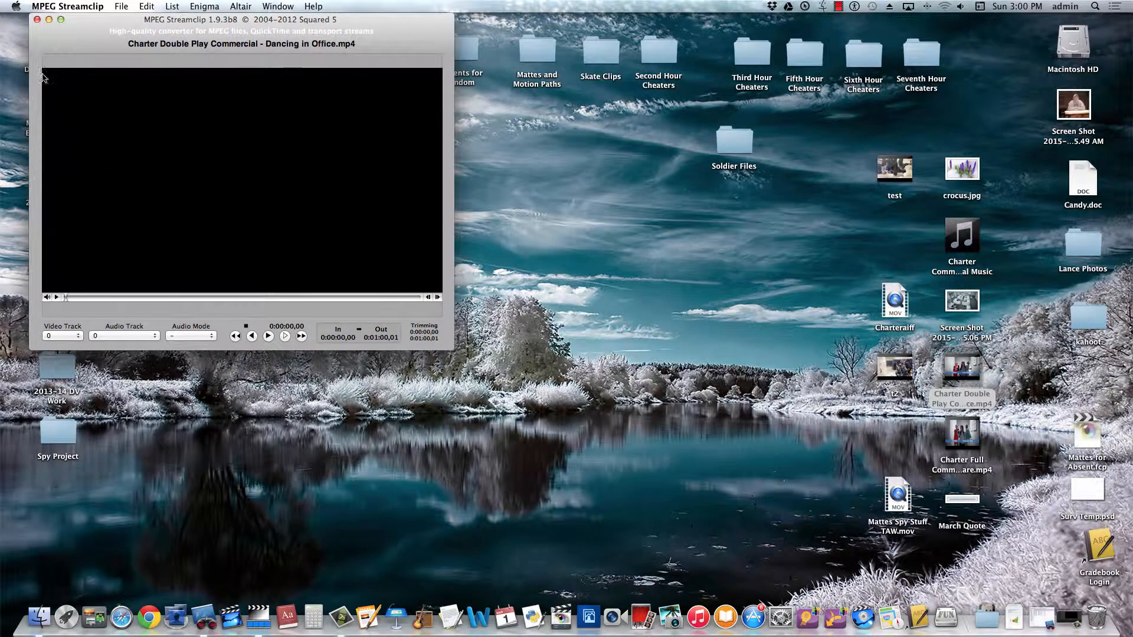
{"action": "left_click_drag", "start_coordinate": [74, 297], "coordinate": [87, 296]}
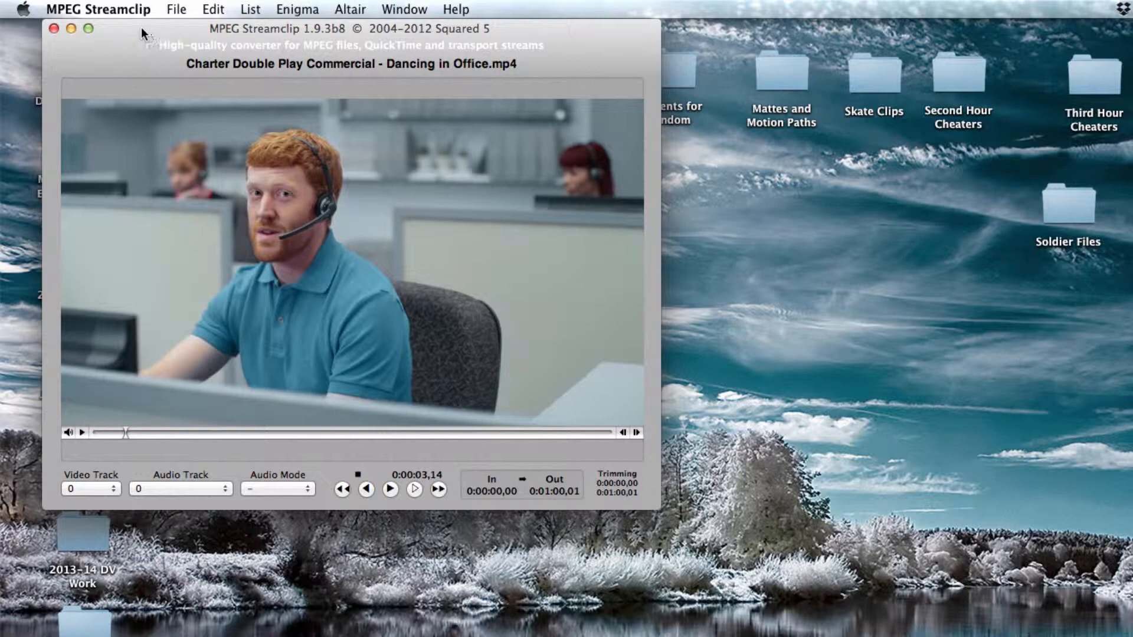
{"action": "left_click_drag", "start_coordinate": [140, 27], "coordinate": [167, 27]}
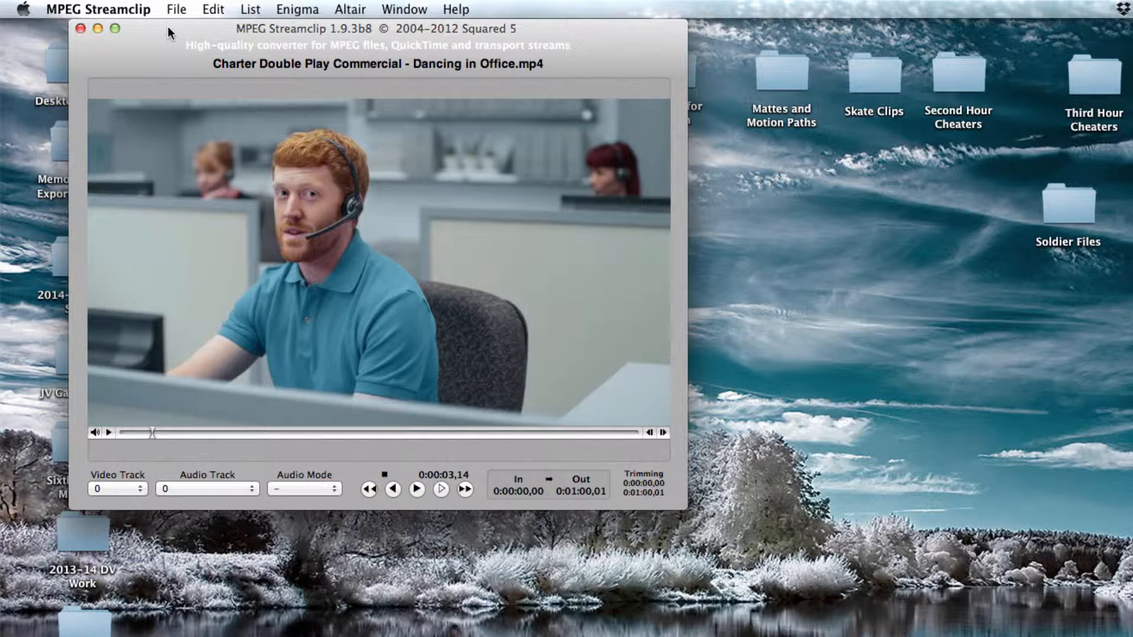
{"action": "left_click_drag", "start_coordinate": [144, 31], "coordinate": [118, 29]}
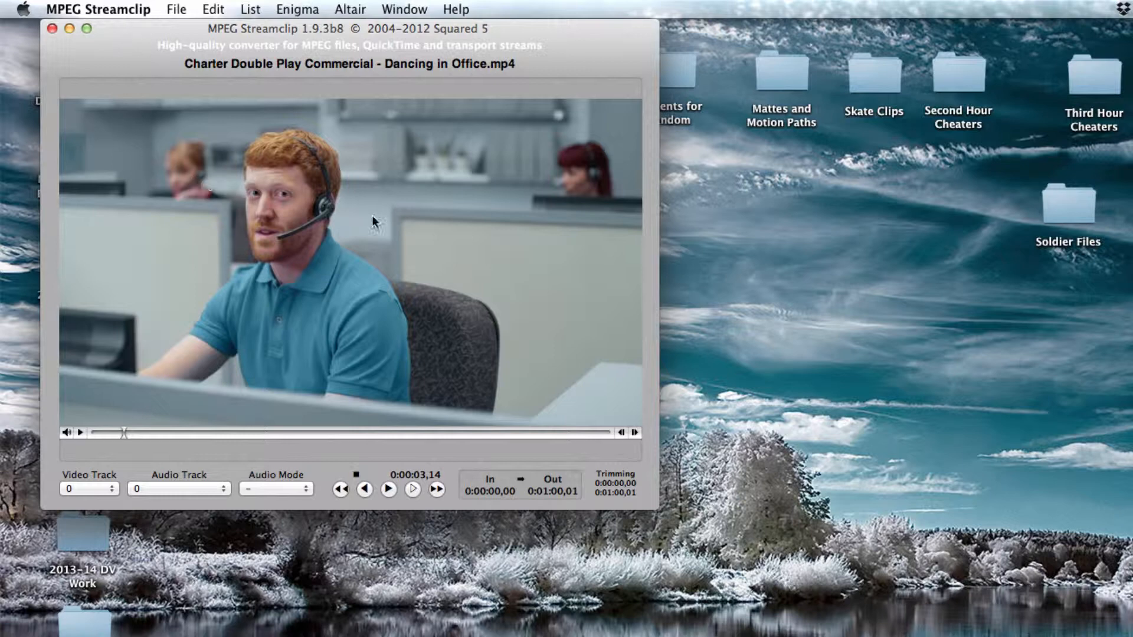
{"action": "left_click", "coordinate": [110, 9]}
{"action": "left_click", "coordinate": [156, 170]}
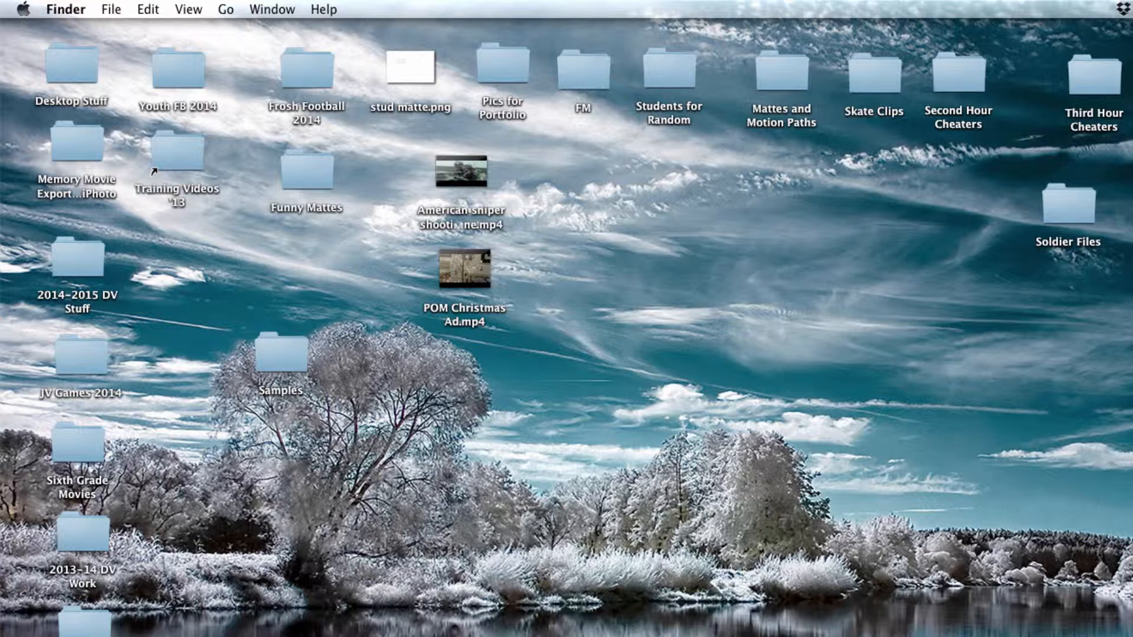
Open Guy on Beach.mov from the Harry Media folder inside DVE's Media folder on Macintosh HD
{"action": "double_click", "coordinate": [1130, 35]}
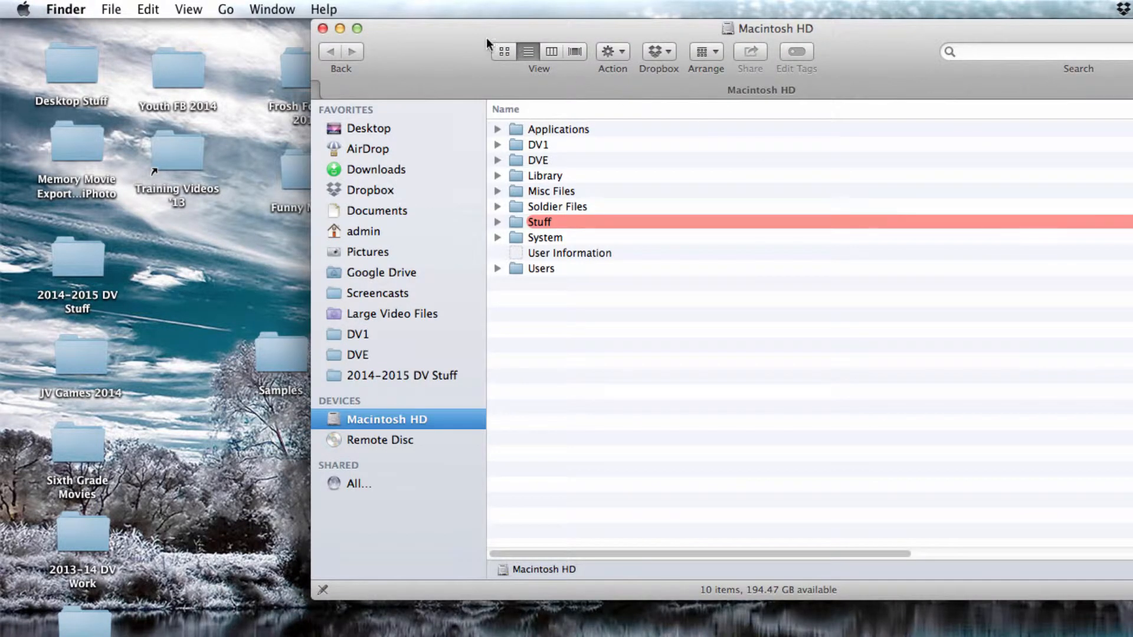
{"action": "left_click_drag", "start_coordinate": [432, 64], "coordinate": [307, 64]}
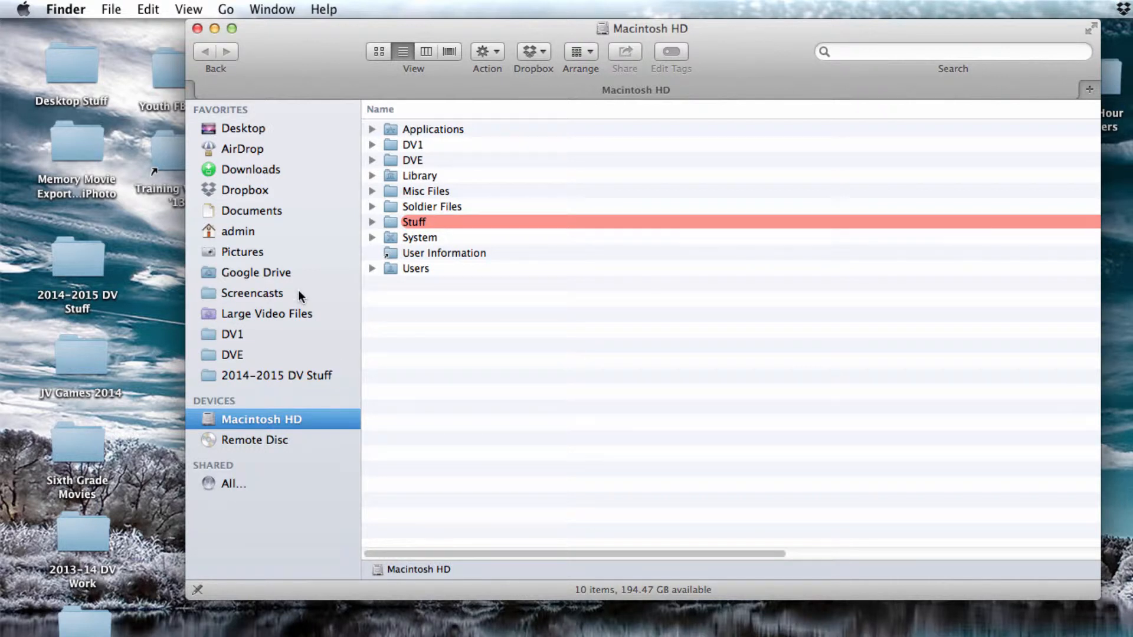
{"action": "left_click", "coordinate": [204, 355]}
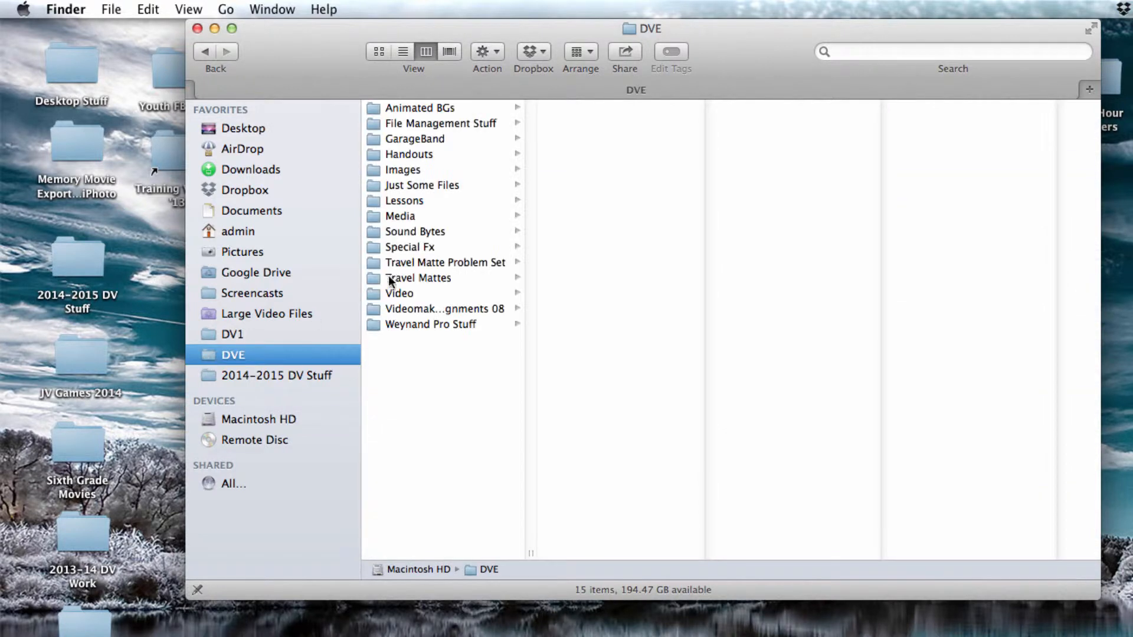
{"action": "left_click", "coordinate": [401, 216]}
{"action": "left_click", "coordinate": [588, 139]}
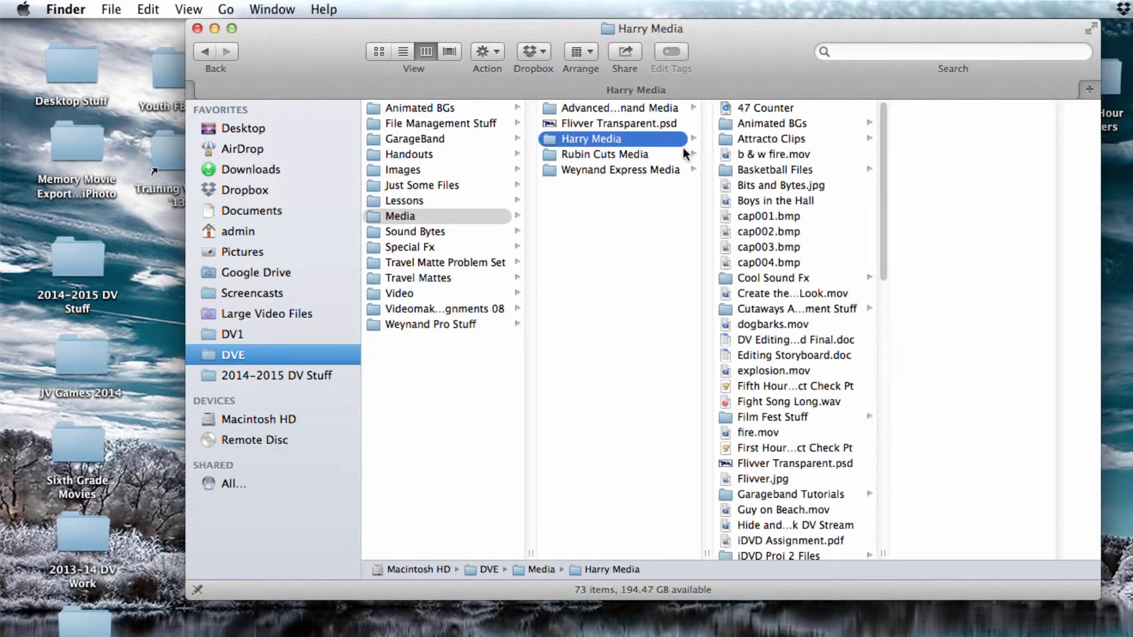
{"action": "scroll", "coordinate": [802, 462], "scroll_direction": "down", "scroll_amount": 3}
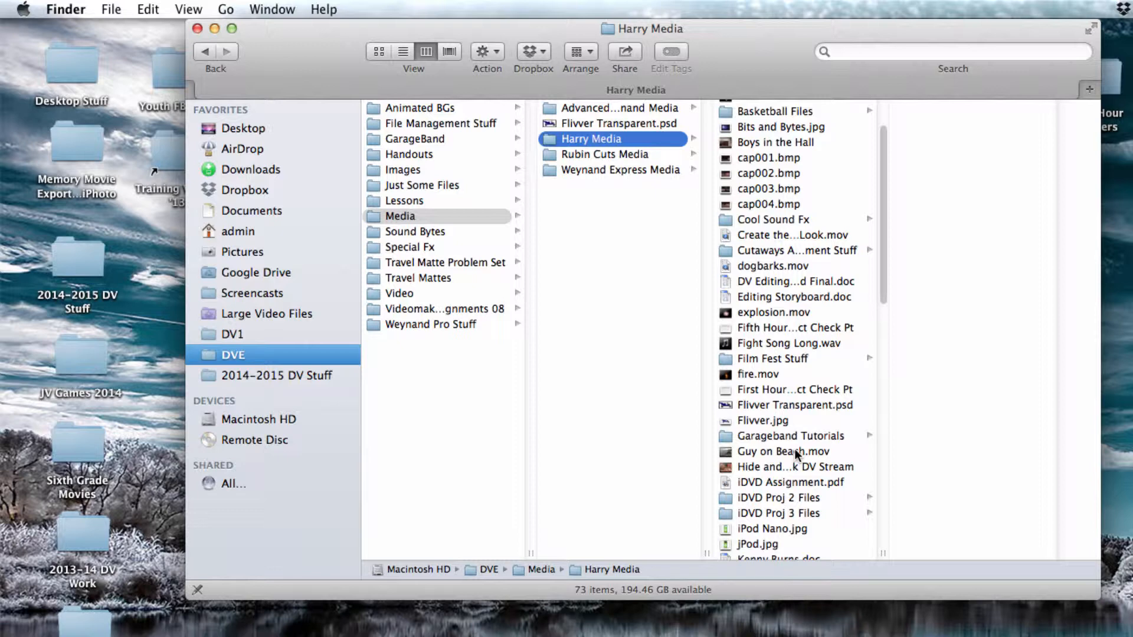
{"action": "double_click", "coordinate": [794, 449]}
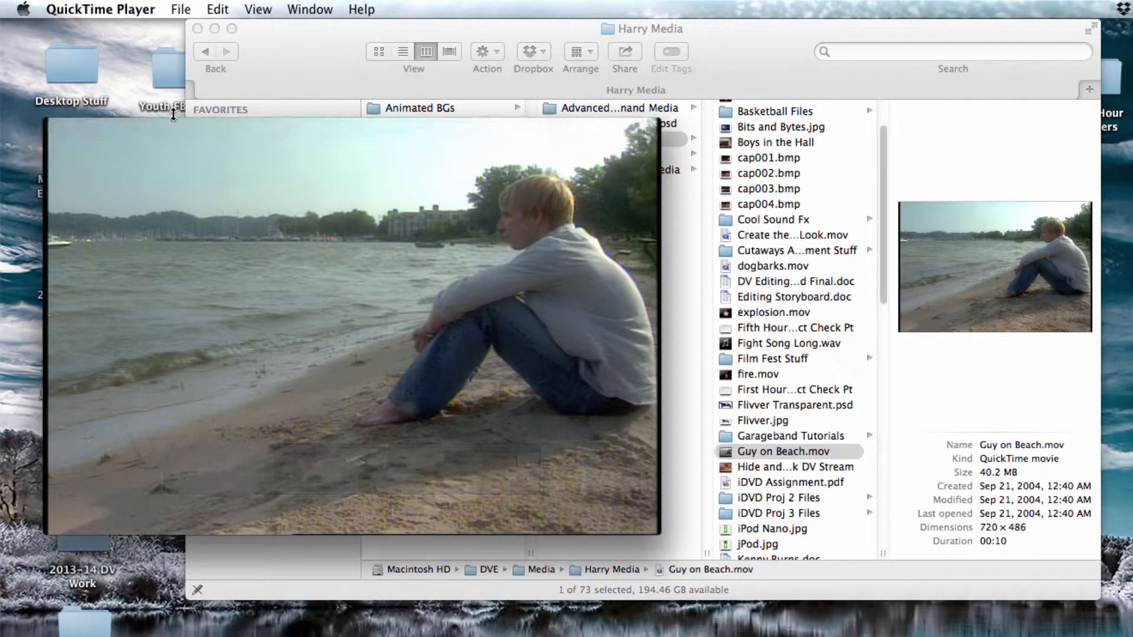
View the beach clip in an enlarged window, and close both QuickTime Player and the Harry Media folder window
{"action": "left_click_drag", "start_coordinate": [208, 130], "coordinate": [390, 59]}
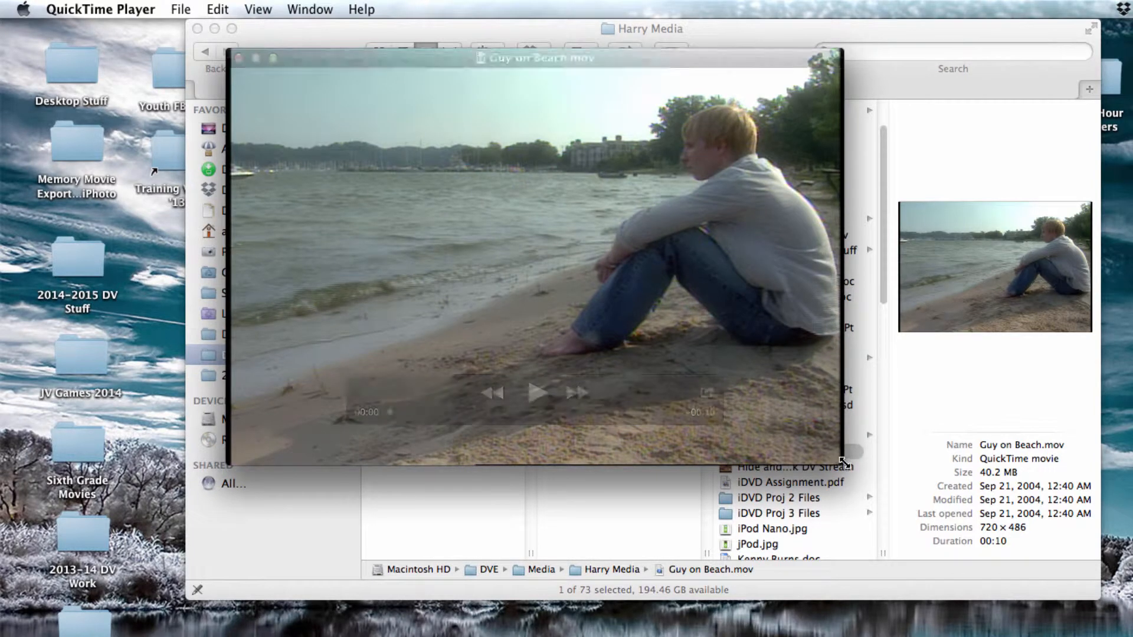
{"action": "left_click_drag", "start_coordinate": [842, 464], "coordinate": [1132, 636]}
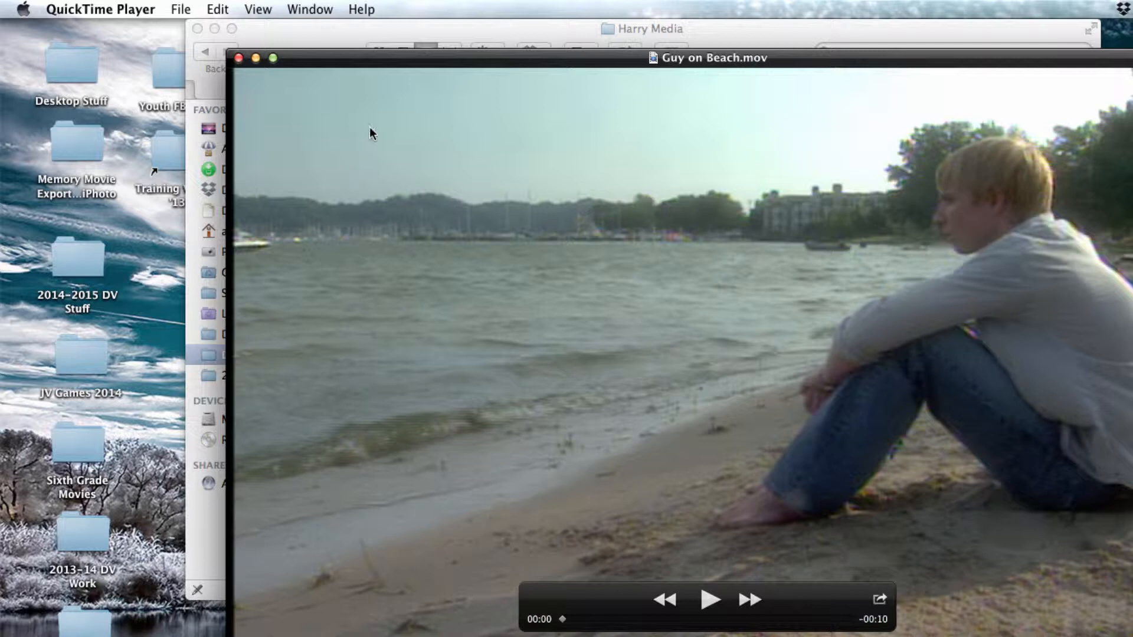
{"action": "left_click_drag", "start_coordinate": [366, 58], "coordinate": [239, 31]}
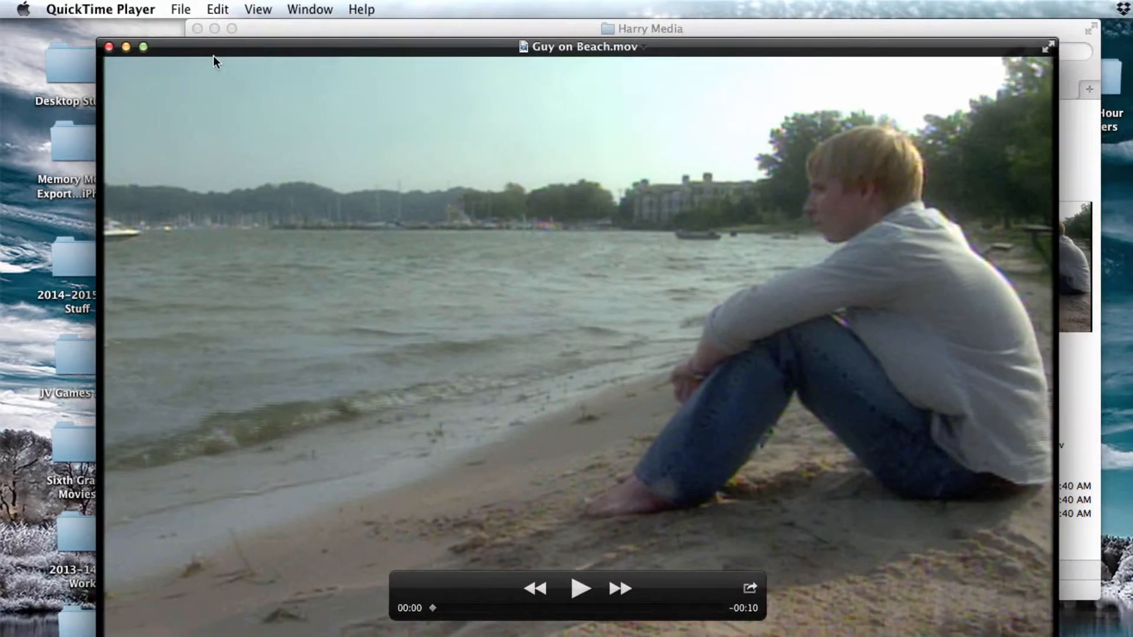
{"action": "left_click", "coordinate": [98, 6]}
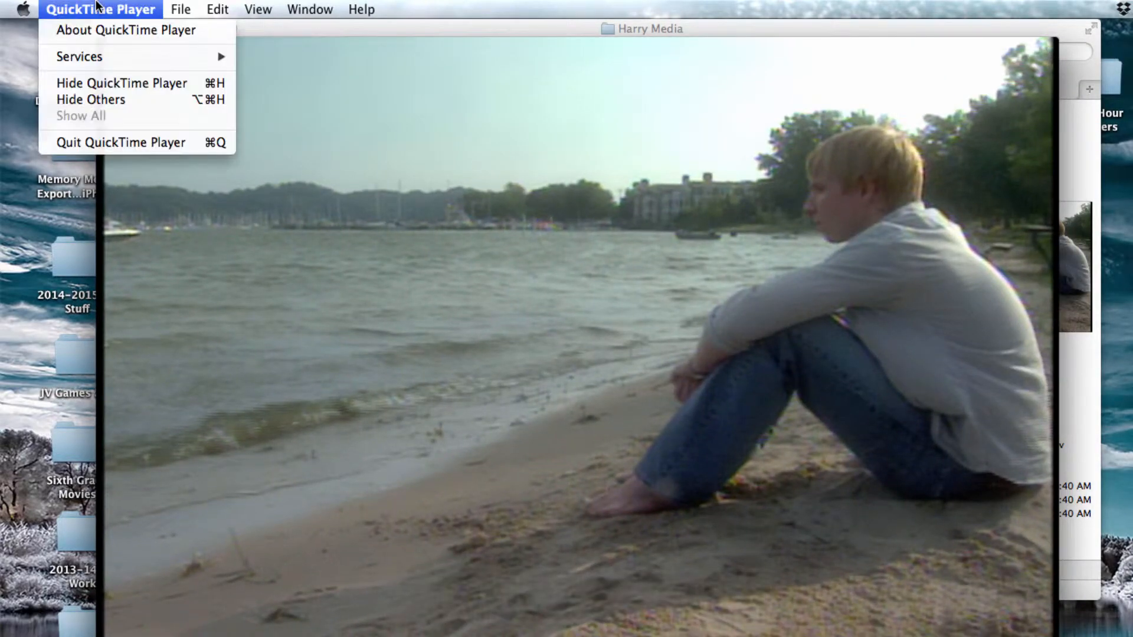
{"action": "left_click", "coordinate": [132, 148]}
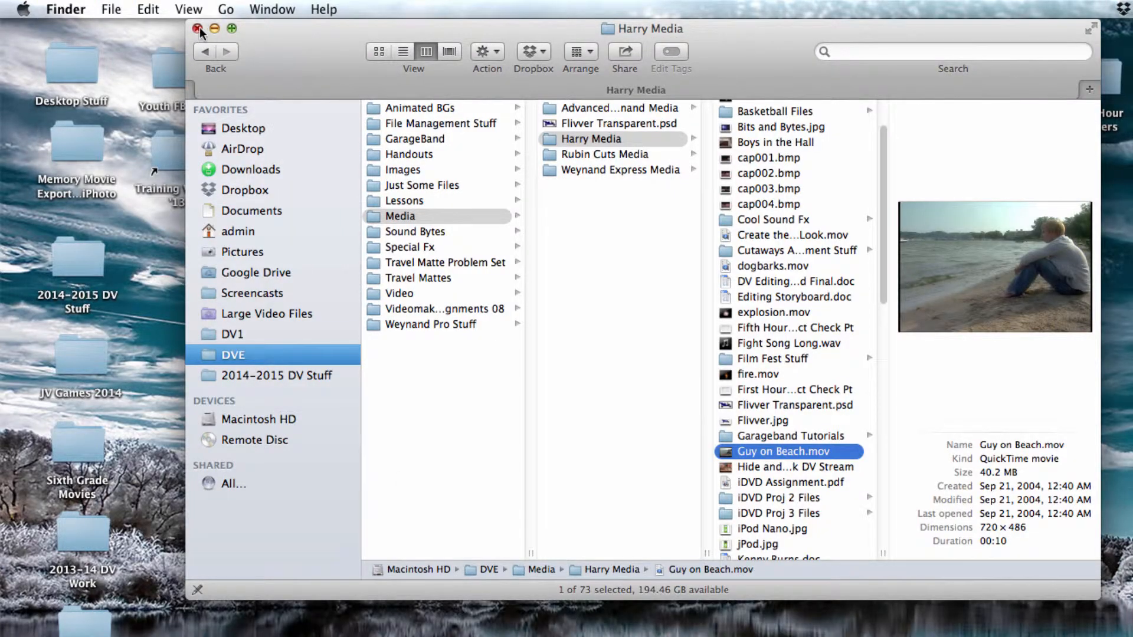
{"action": "left_click", "coordinate": [197, 28]}
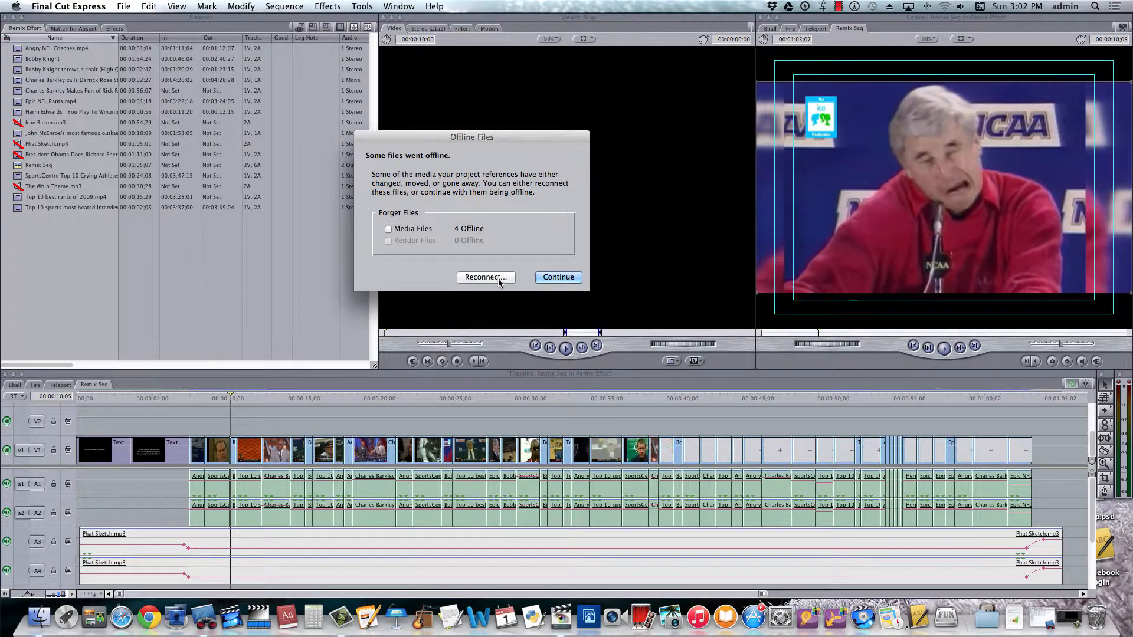
Dismiss the offline files notice and move the Remix Seq playhead to 00:00:25;02
{"action": "left_click", "coordinate": [498, 277]}
{"action": "left_click", "coordinate": [558, 378]}
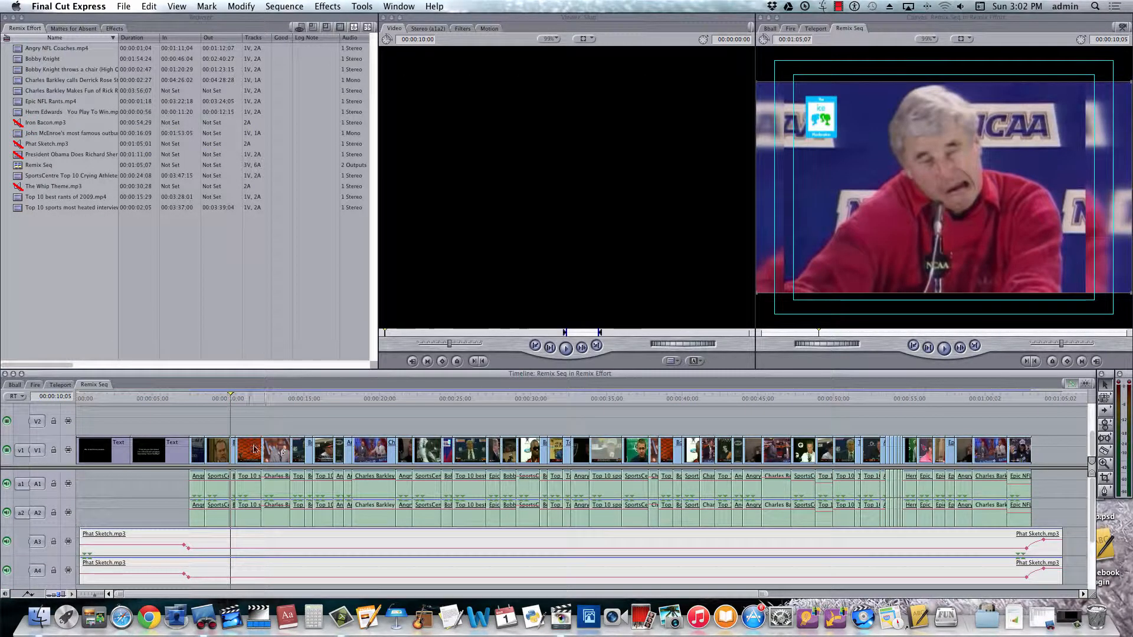
{"action": "left_click_drag", "start_coordinate": [213, 398], "coordinate": [457, 396]}
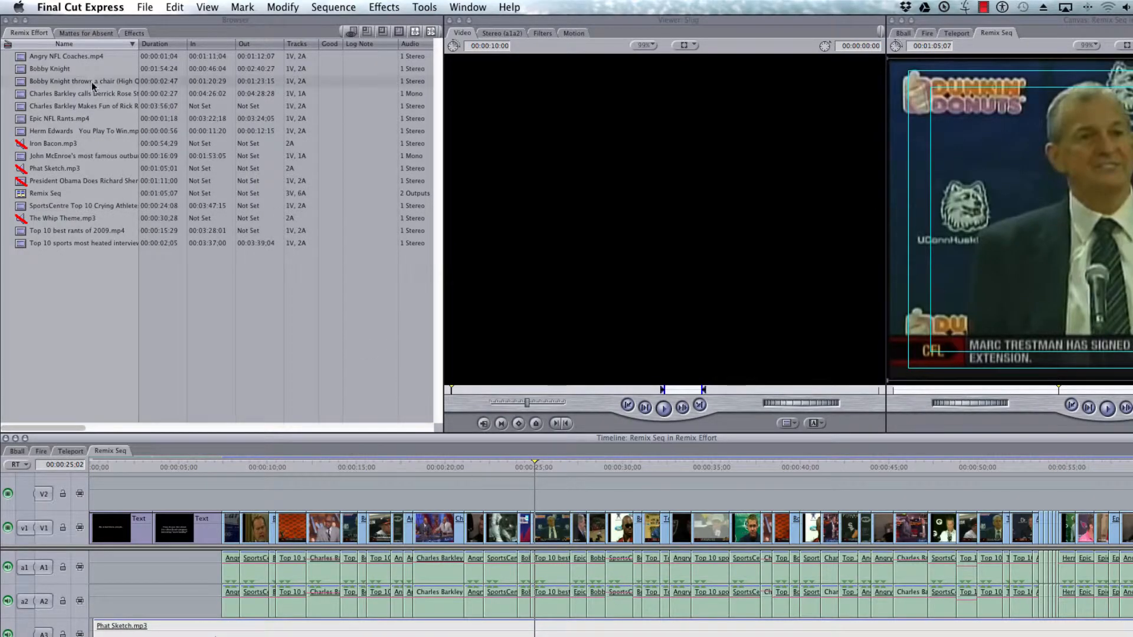
Create a new sequence named Focus in the Mattes for Absent project and open it in the timeline
{"action": "left_click", "coordinate": [75, 33]}
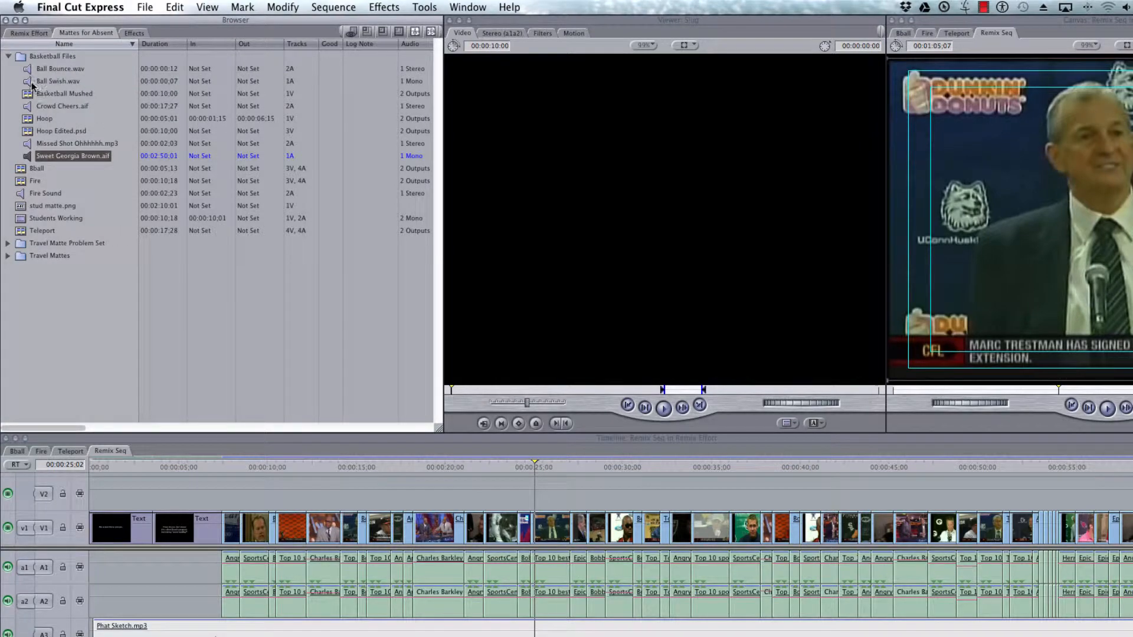
{"action": "left_click", "coordinate": [8, 56]}
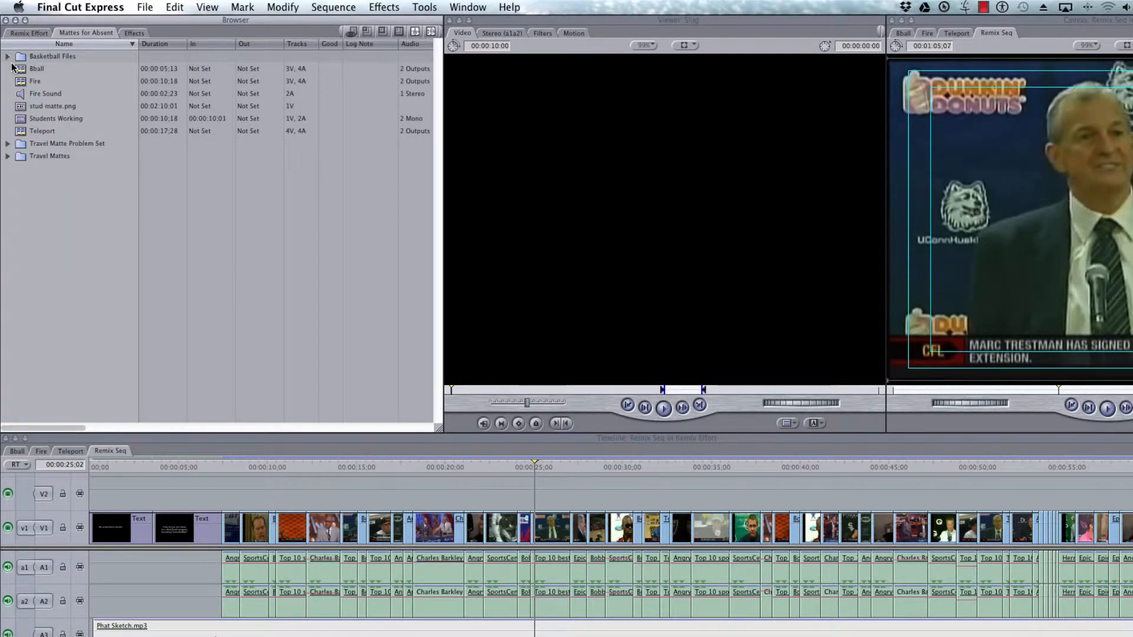
{"action": "right_click", "coordinate": [25, 196]}
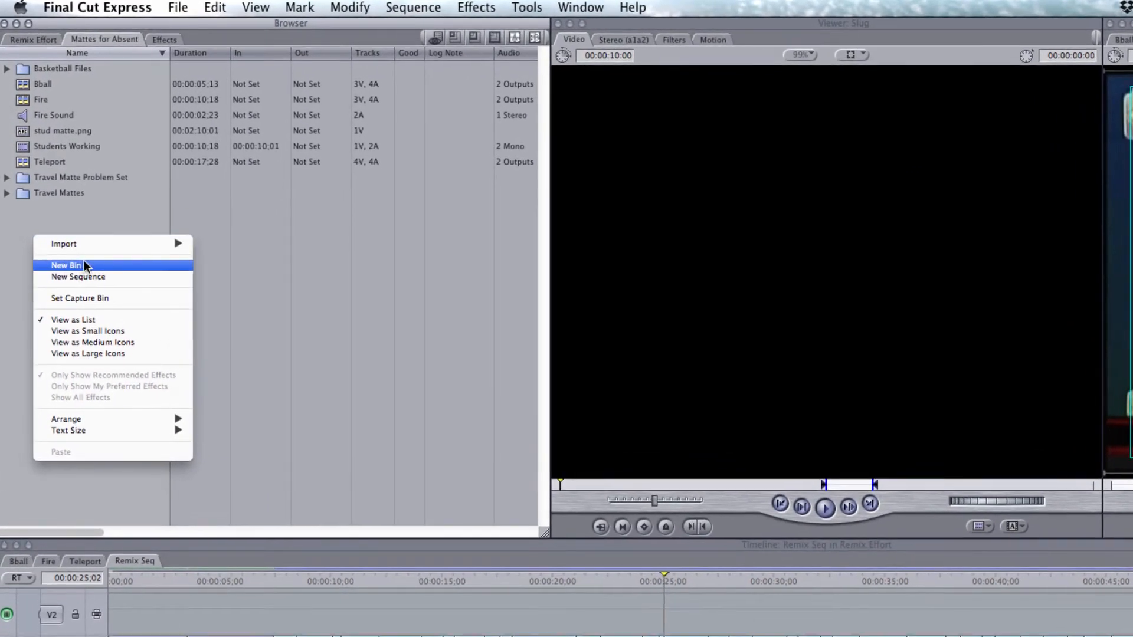
{"action": "left_click", "coordinate": [72, 242]}
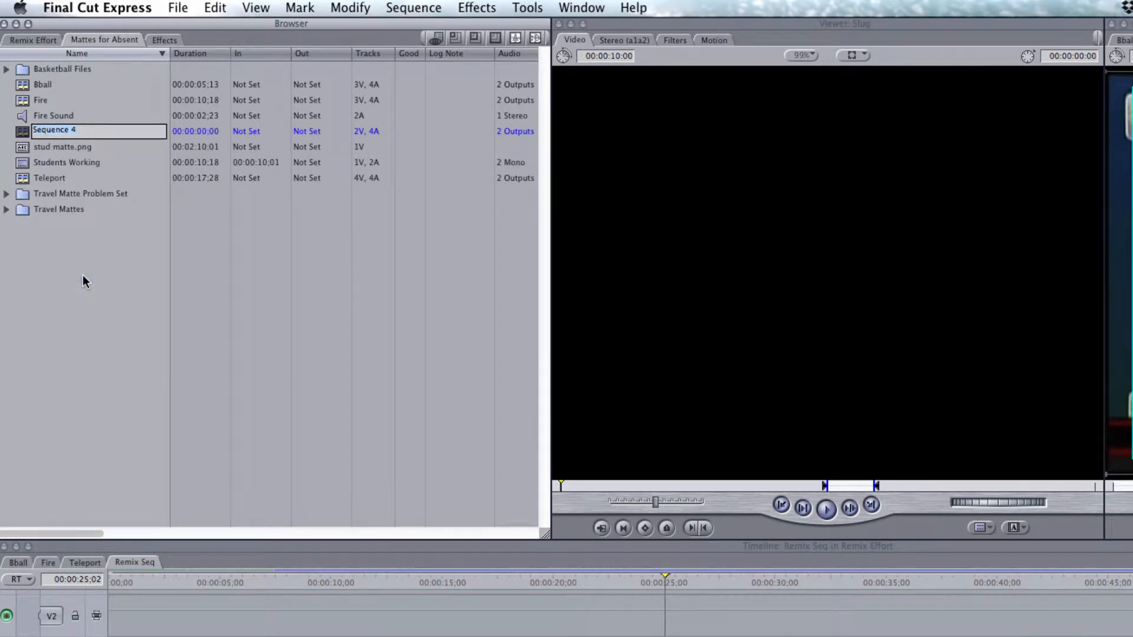
{"action": "type", "text": "Focus"}
{"action": "key", "text": "Return"}
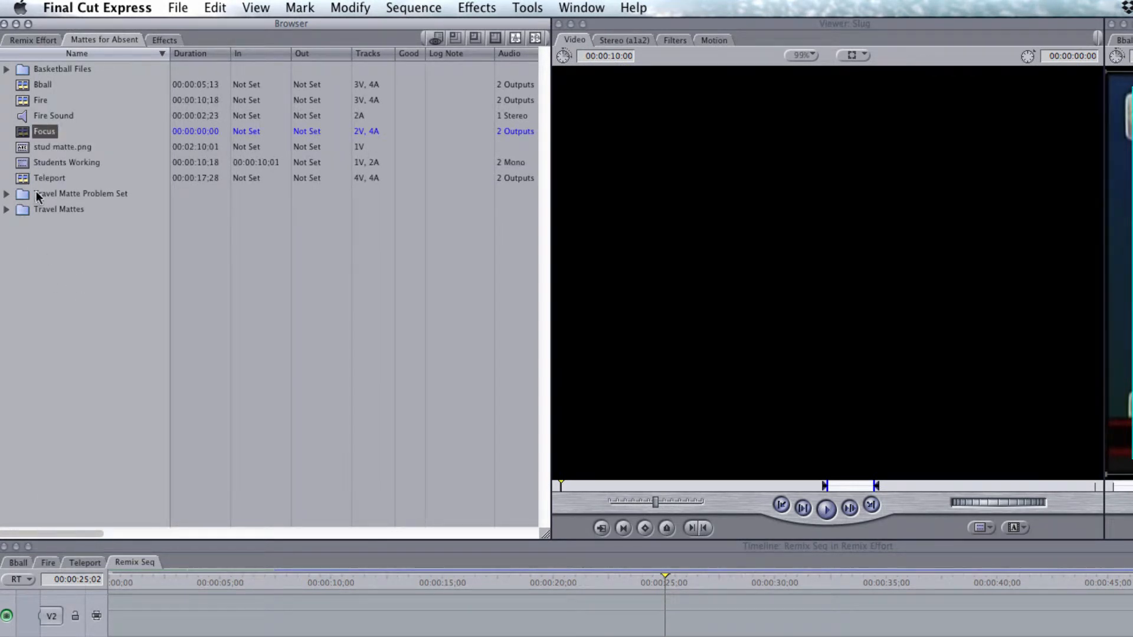
{"action": "double_click", "coordinate": [23, 137]}
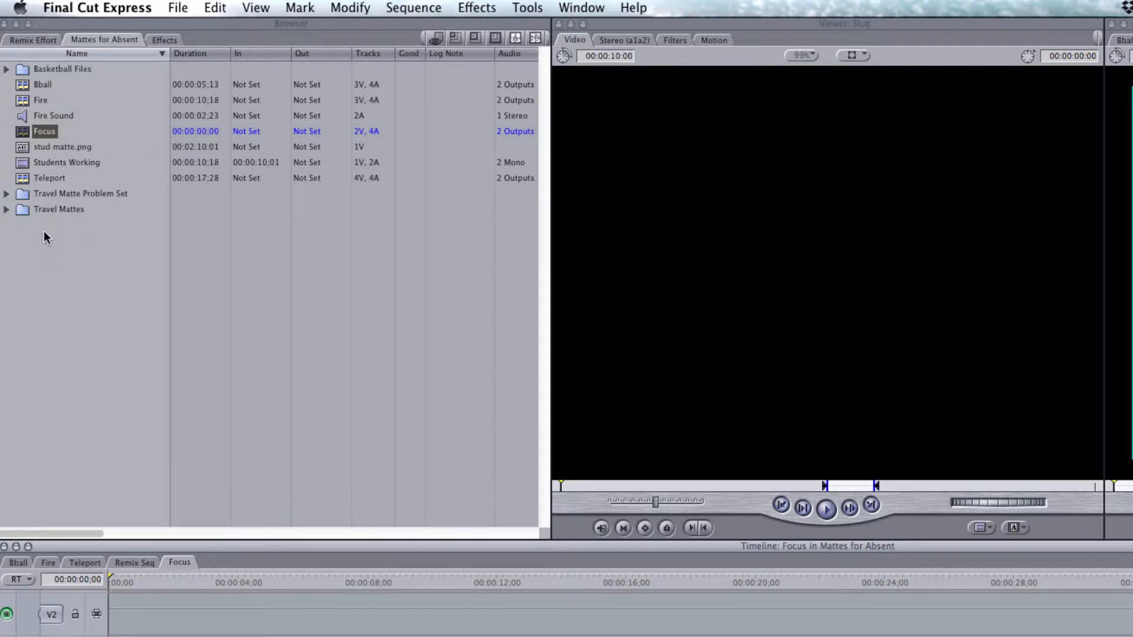
Import Guy on Beach.mov from the Harry Media folder inside DVE's Media folder into the Mattes for Absent project
{"action": "right_click", "coordinate": [51, 275]}
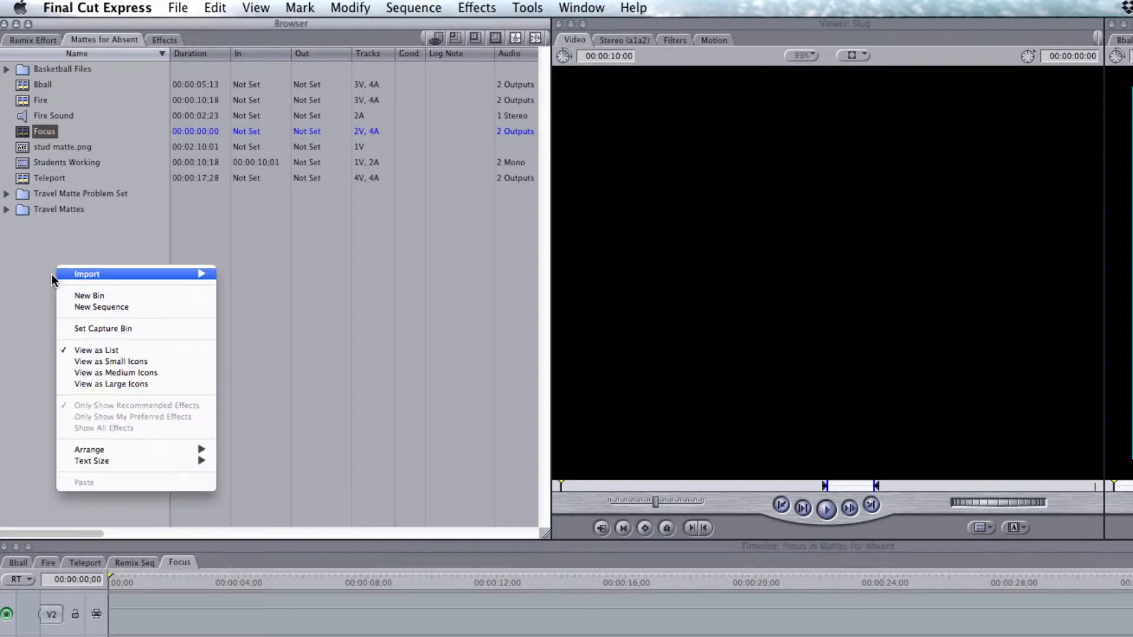
{"action": "mouse_move", "coordinate": [151, 268]}
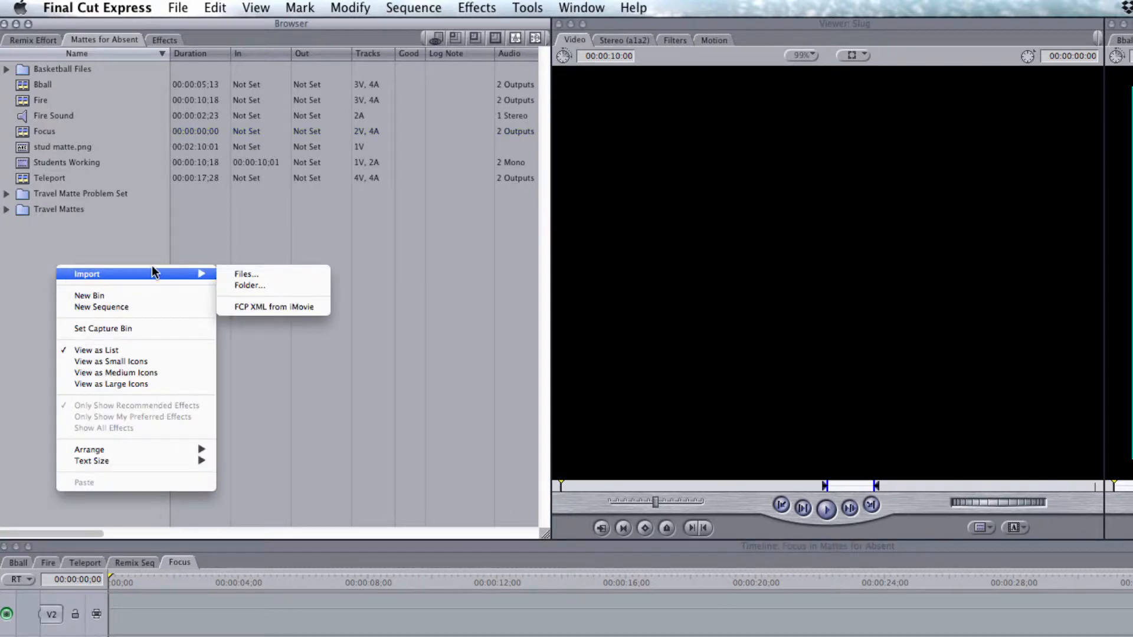
{"action": "left_click", "coordinate": [251, 274]}
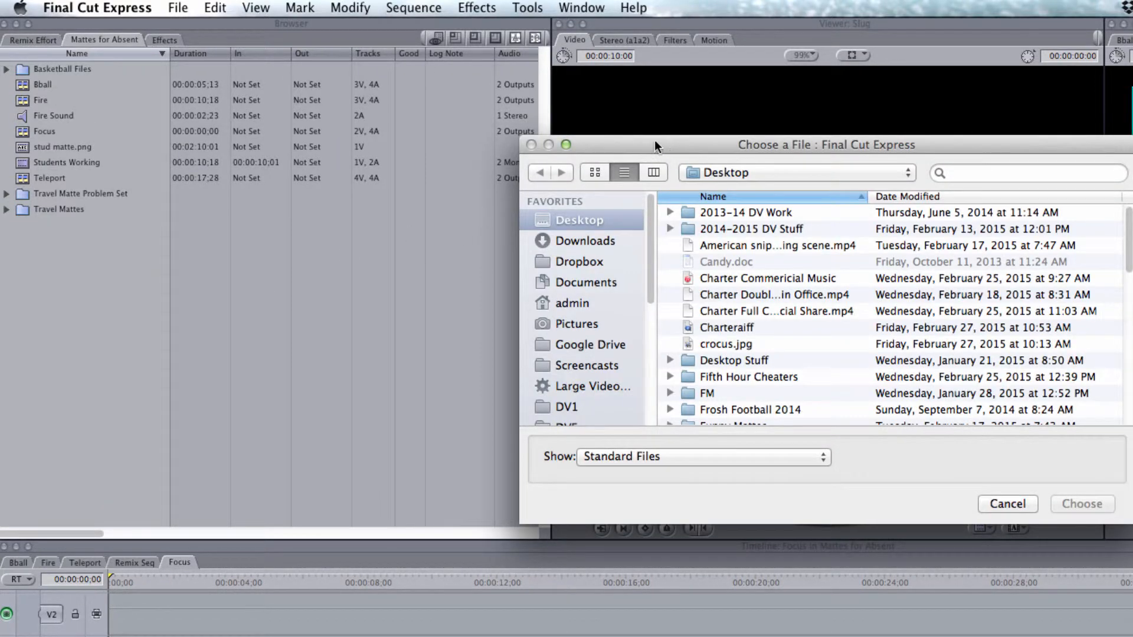
{"action": "left_click_drag", "start_coordinate": [656, 81], "coordinate": [695, 27]}
{"action": "scroll", "coordinate": [636, 256], "scroll_direction": "down", "scroll_amount": 3}
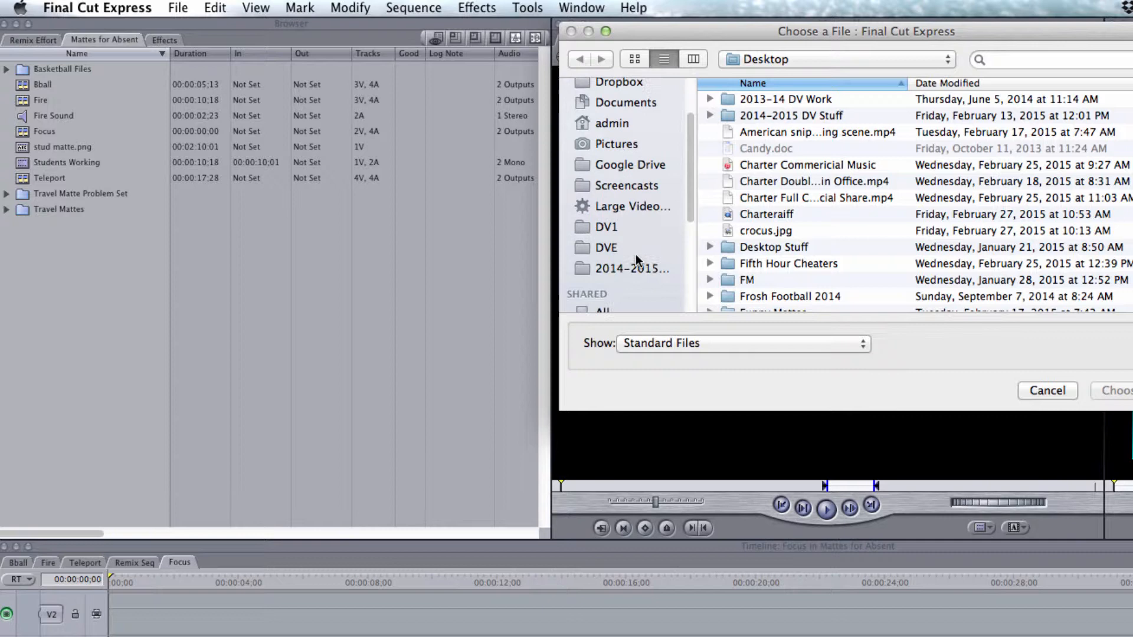
{"action": "left_click", "coordinate": [598, 248]}
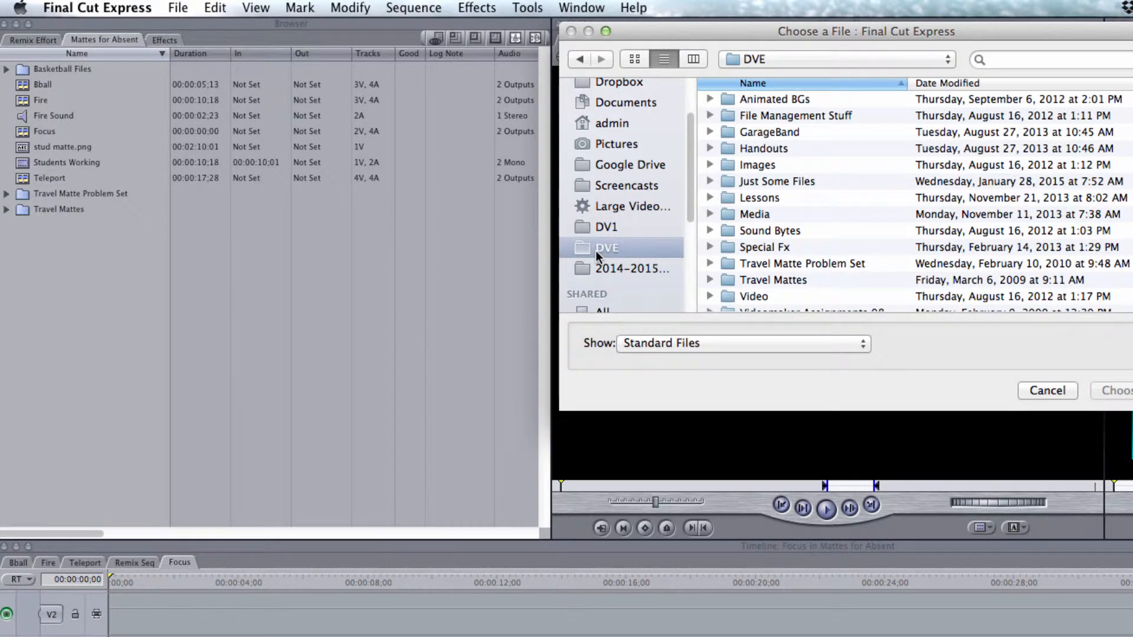
{"action": "double_click", "coordinate": [728, 217]}
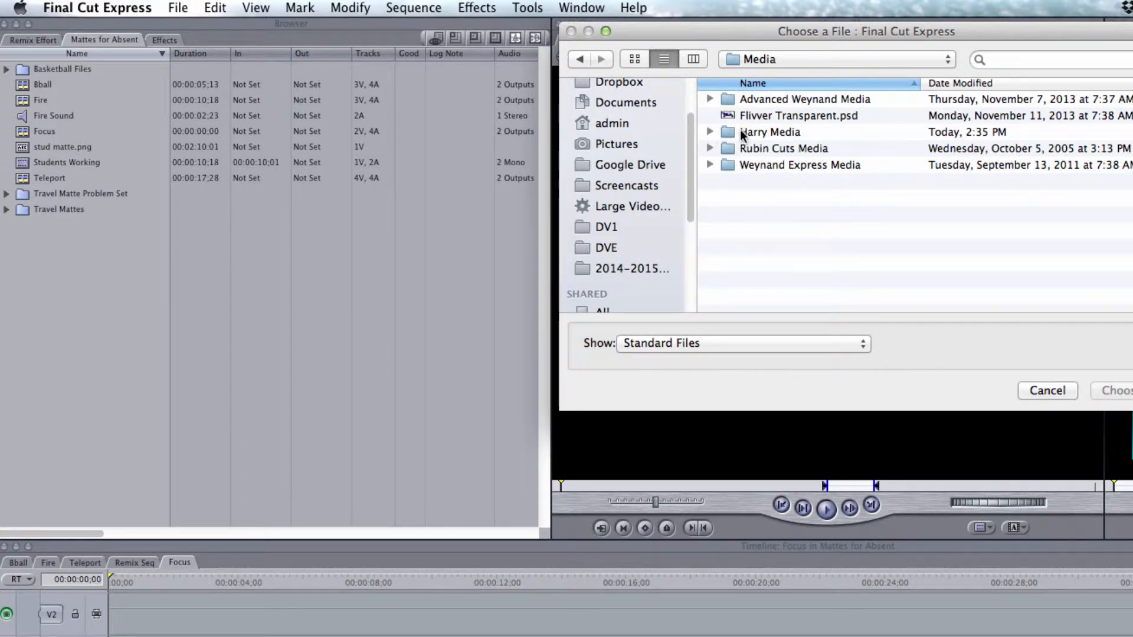
{"action": "double_click", "coordinate": [737, 131]}
{"action": "scroll", "coordinate": [822, 243], "scroll_direction": "down", "scroll_amount": 5}
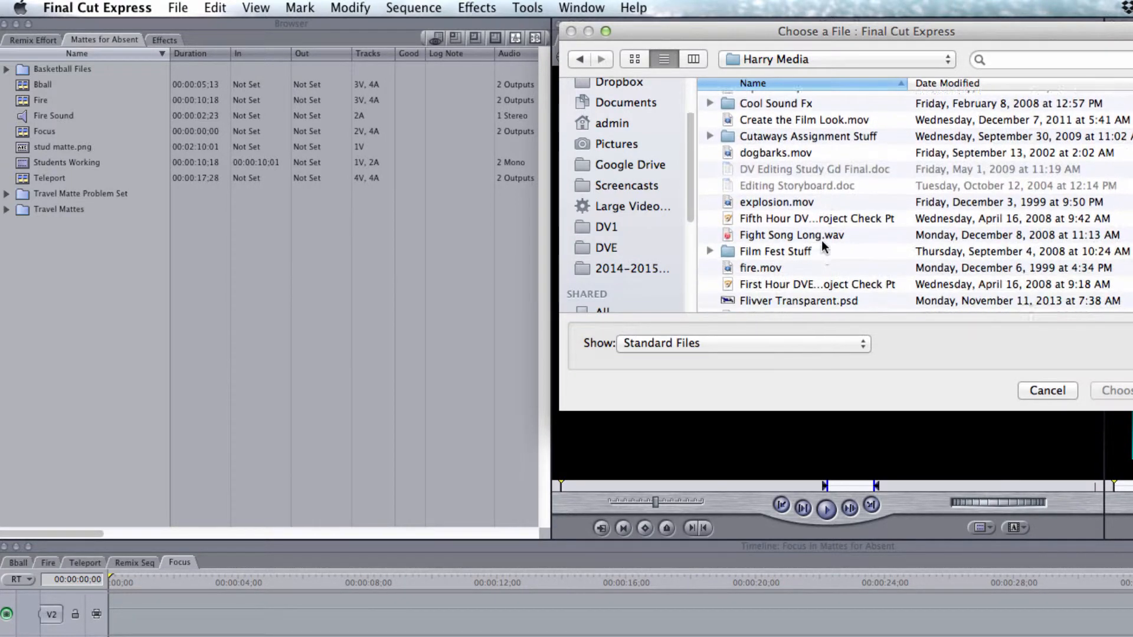
{"action": "scroll", "coordinate": [822, 242], "scroll_direction": "down", "scroll_amount": 3}
{"action": "left_click", "coordinate": [801, 246]}
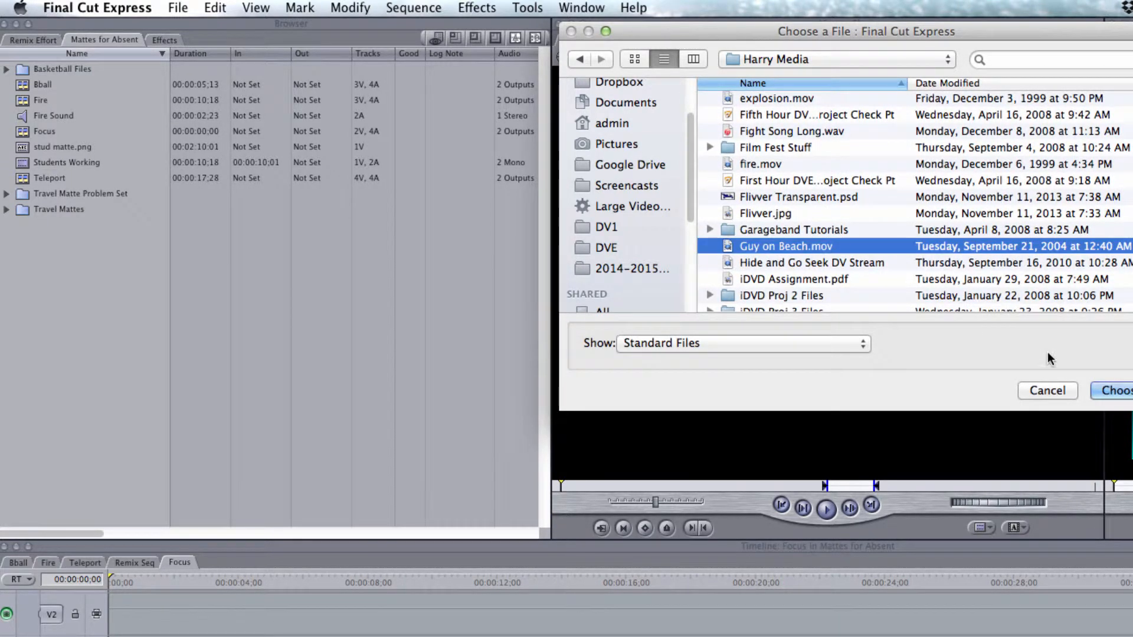
{"action": "left_click", "coordinate": [1119, 391]}
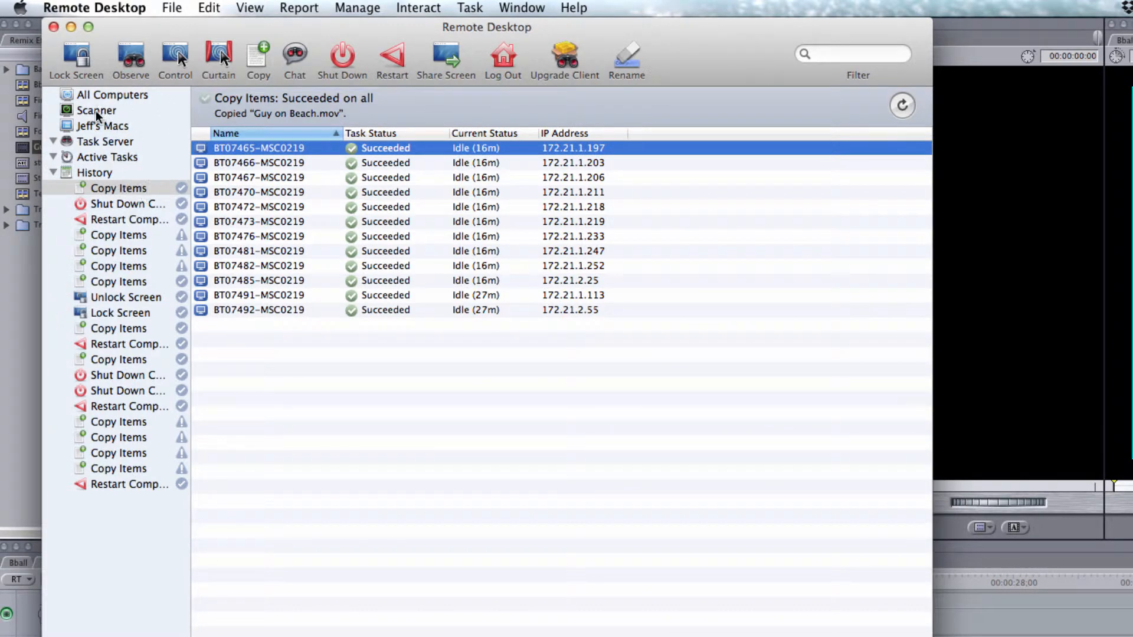
Check the saved Macs list in Remote Desktop and quit that program, returning to Final Cut Express
{"action": "left_click", "coordinate": [87, 127]}
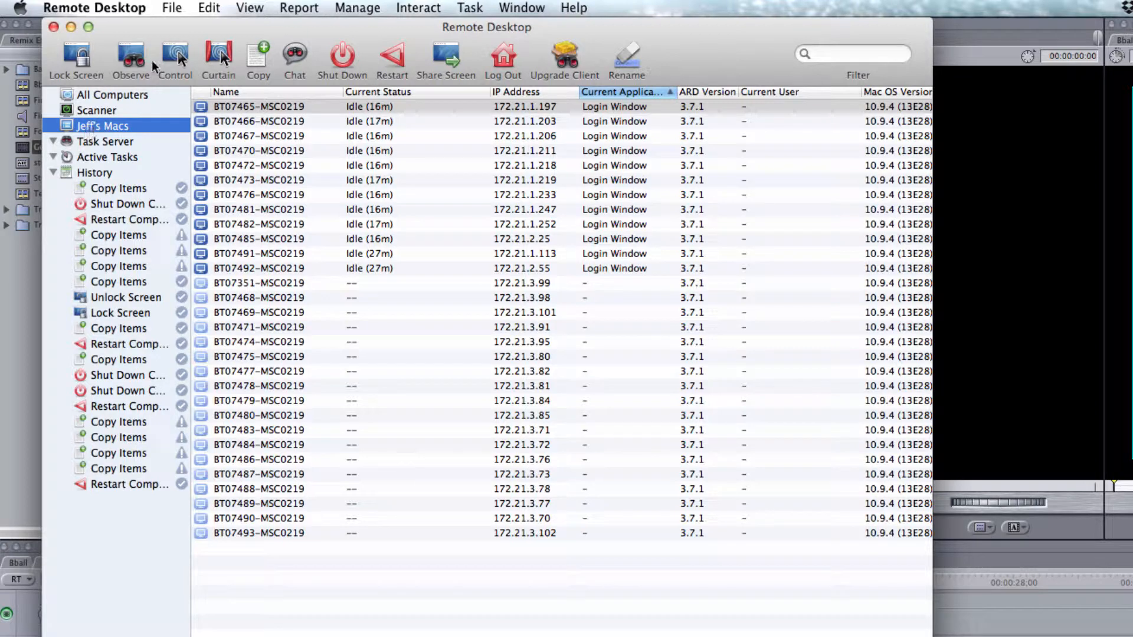
{"action": "left_click", "coordinate": [95, 8]}
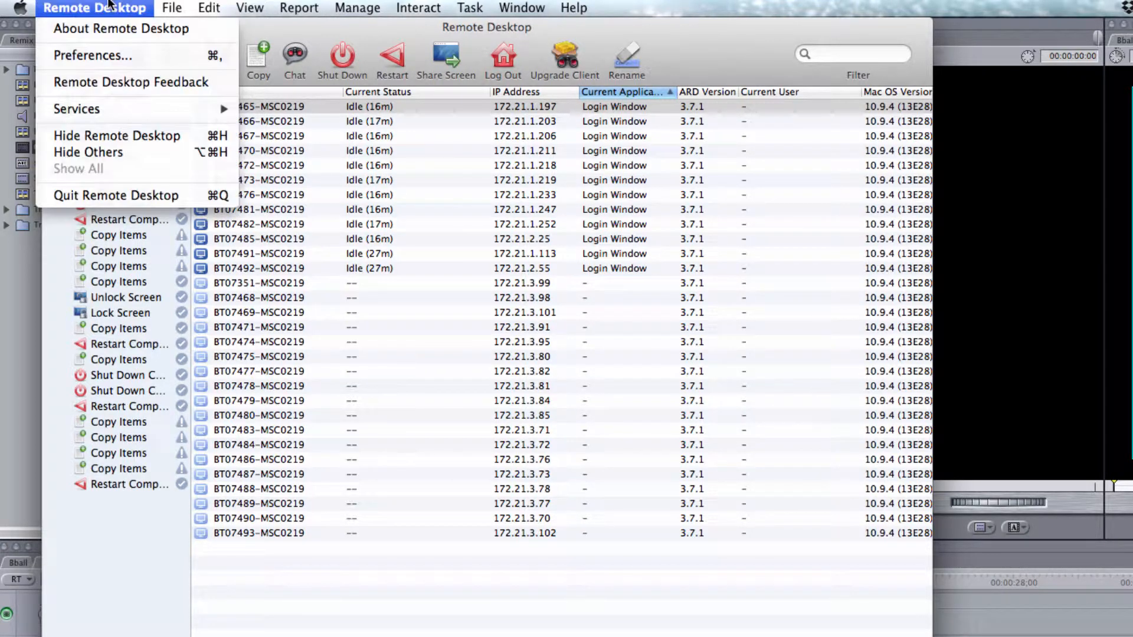
{"action": "left_click", "coordinate": [175, 193]}
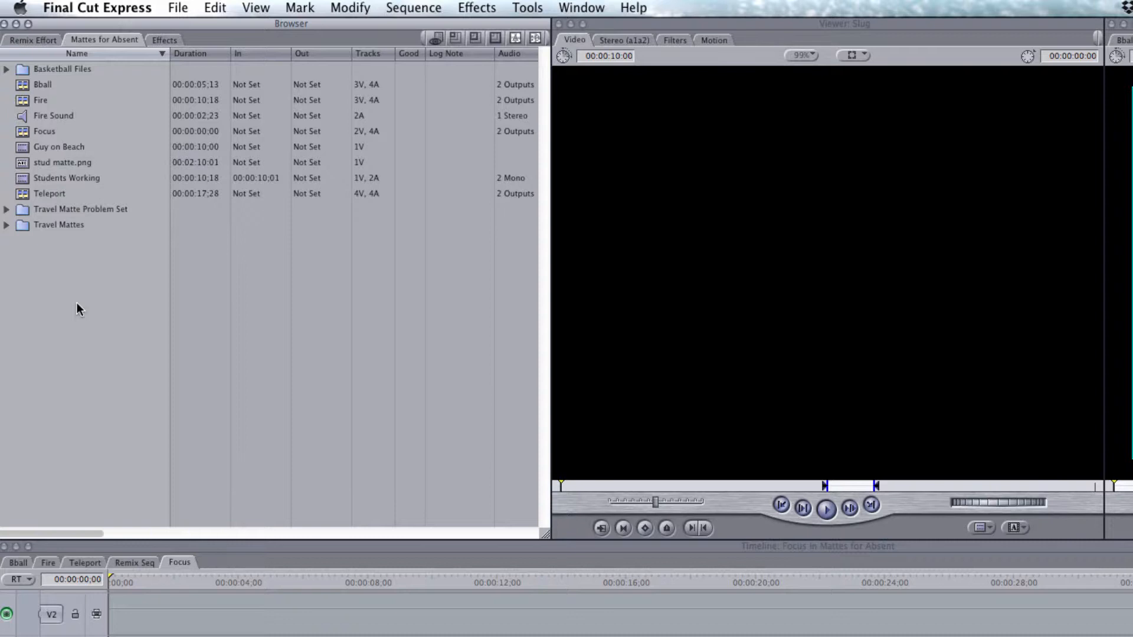
Set an In point at 00:00:04;00 in the Guy on Beach clip and overwrite it into the start of the Focus sequence
{"action": "left_click", "coordinate": [21, 150]}
{"action": "double_click", "coordinate": [20, 150]}
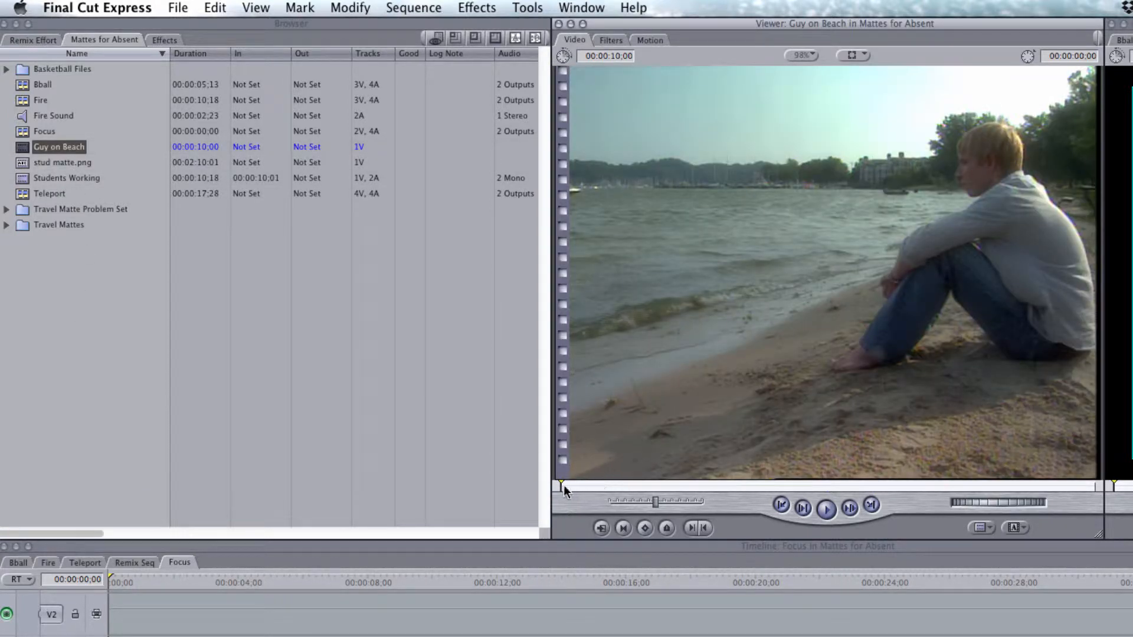
{"action": "mouse_move", "coordinate": [564, 485]}
{"action": "left_mouse_down"}
{"action": "mouse_move", "coordinate": [718, 491]}
{"action": "mouse_move", "coordinate": [532, 493]}
{"action": "mouse_move", "coordinate": [770, 489]}
{"action": "mouse_move", "coordinate": [612, 488]}
{"action": "mouse_move", "coordinate": [779, 491]}
{"action": "mouse_move", "coordinate": [848, 506]}
{"action": "mouse_move", "coordinate": [686, 487]}
{"action": "mouse_move", "coordinate": [932, 483]}
{"action": "mouse_move", "coordinate": [584, 495]}
{"action": "mouse_move", "coordinate": [760, 479]}
{"action": "mouse_move", "coordinate": [736, 488]}
{"action": "mouse_move", "coordinate": [1070, 490]}
{"action": "mouse_move", "coordinate": [806, 483]}
{"action": "left_mouse_up"}
{"action": "key", "text": "i"}
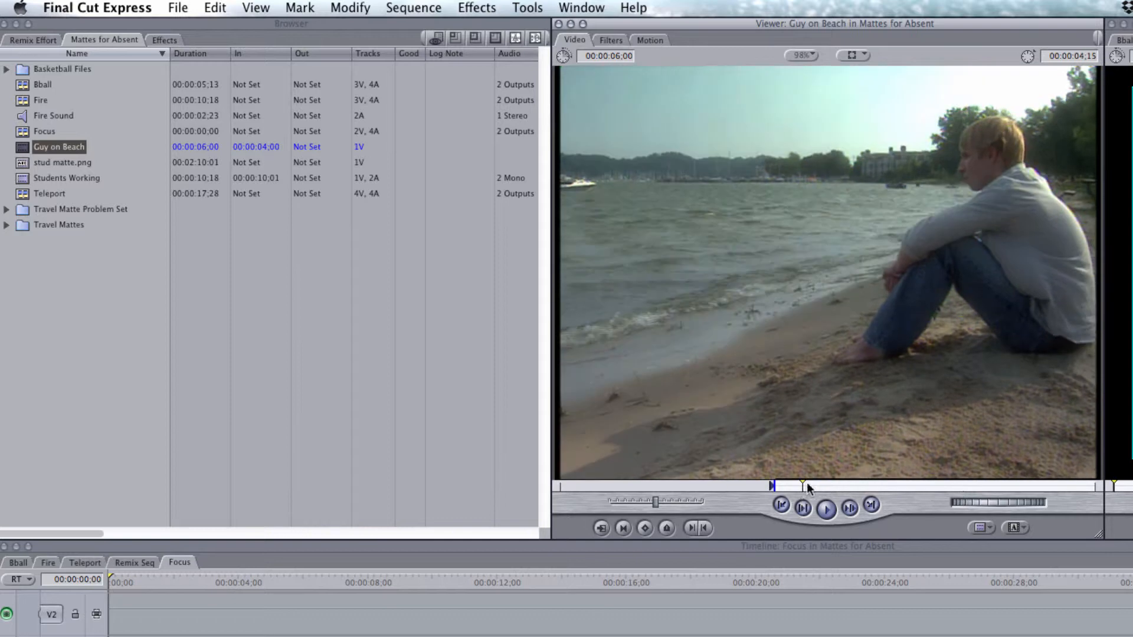
{"action": "key", "text": "F10"}
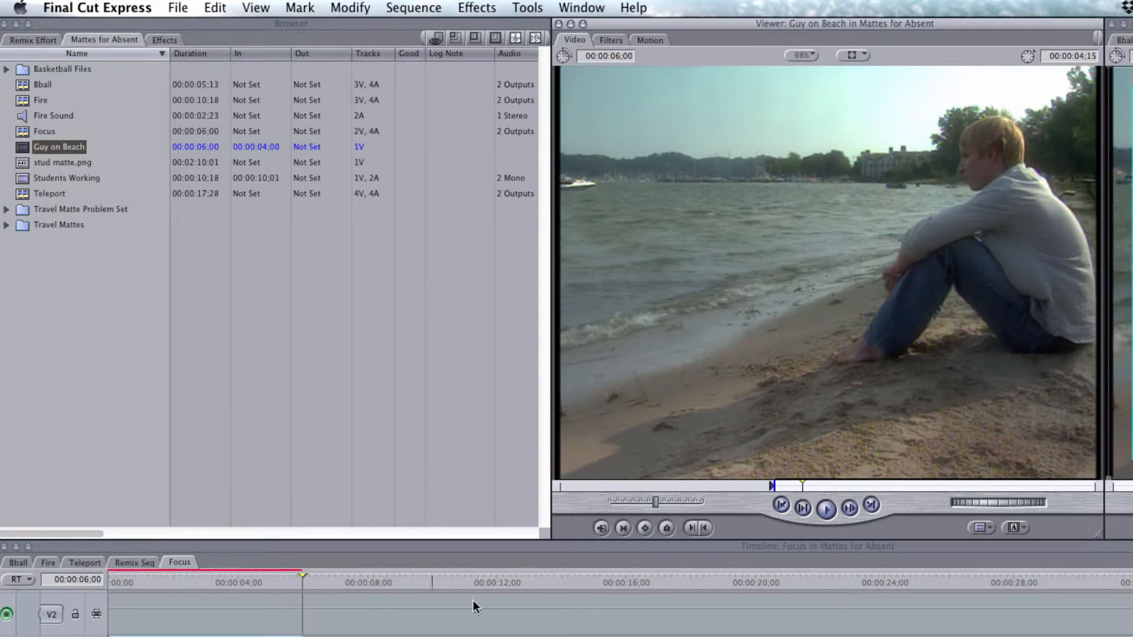
Move the playhead to 00:00:01;23 and render the Guy on Beach clip on V1 of the Focus sequence
{"action": "left_click", "coordinate": [226, 629]}
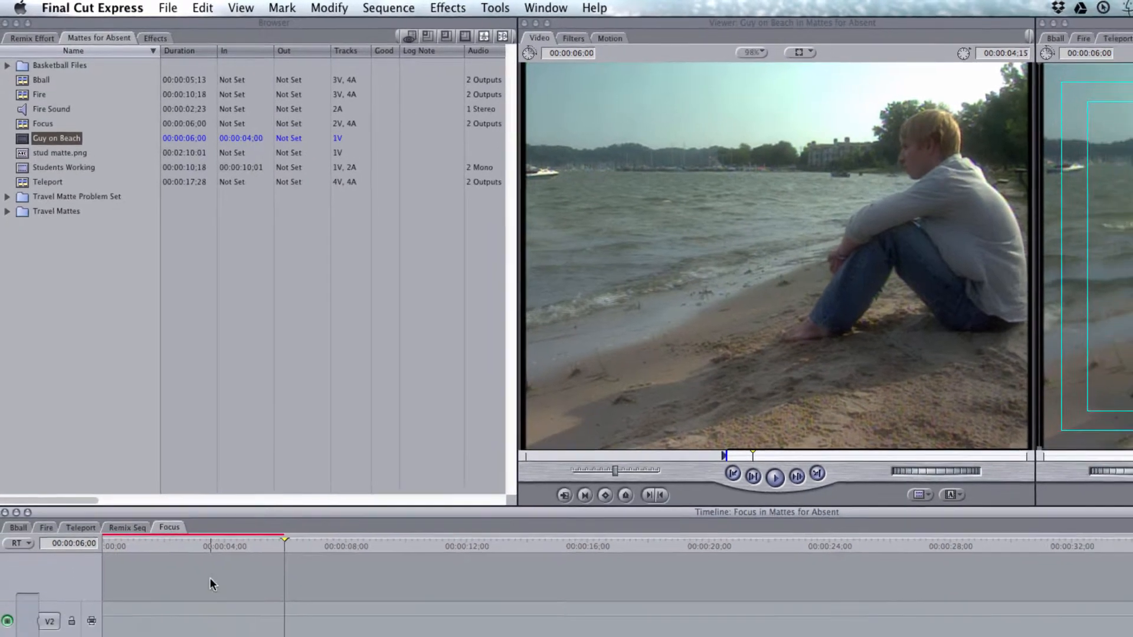
{"action": "left_click_drag", "start_coordinate": [222, 581], "coordinate": [165, 581]}
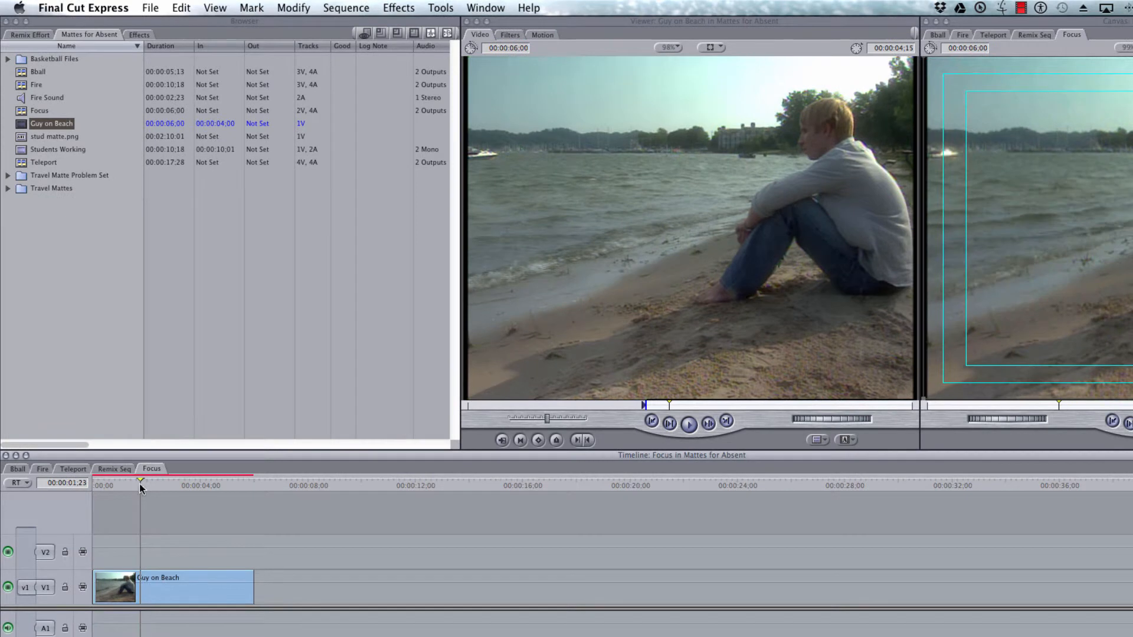
{"action": "left_click", "coordinate": [228, 592]}
{"action": "key", "text": "super+r"}
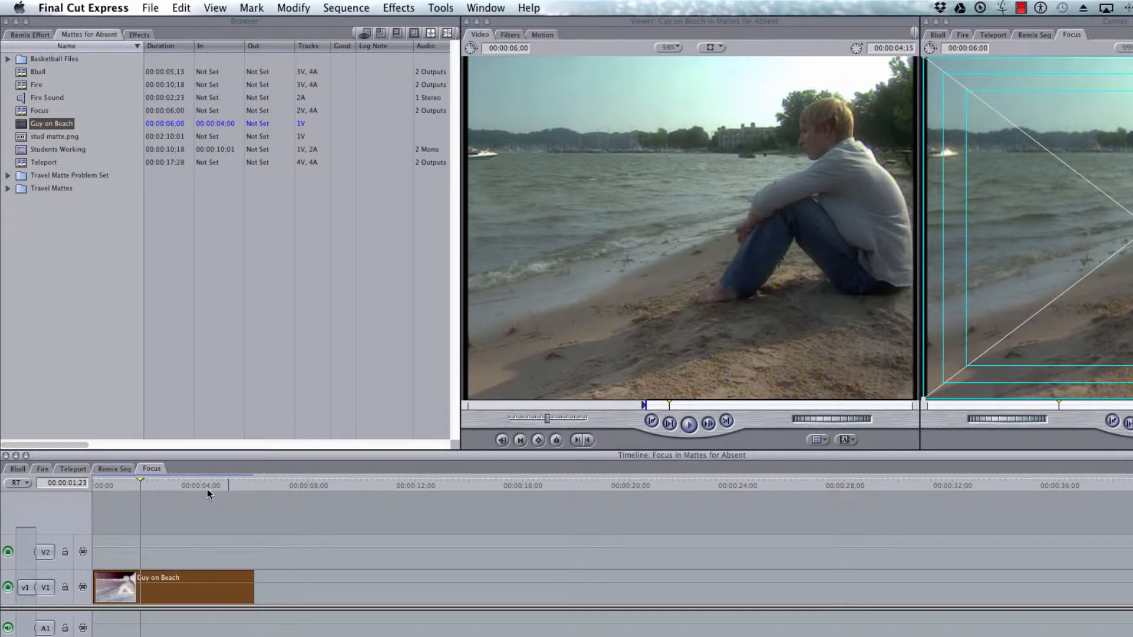
Export the frame at 00:00:02;03 through QuickTime Conversion as a still image named Focus on the Desktop
{"action": "left_click_drag", "start_coordinate": [207, 485], "coordinate": [147, 494]}
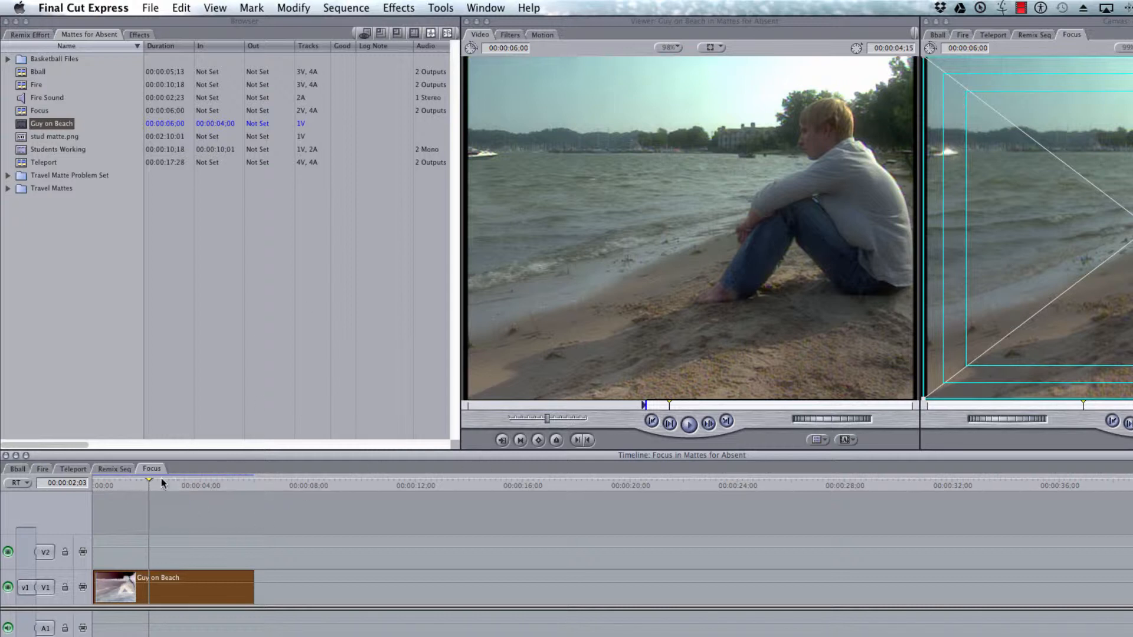
{"action": "left_click", "coordinate": [151, 6]}
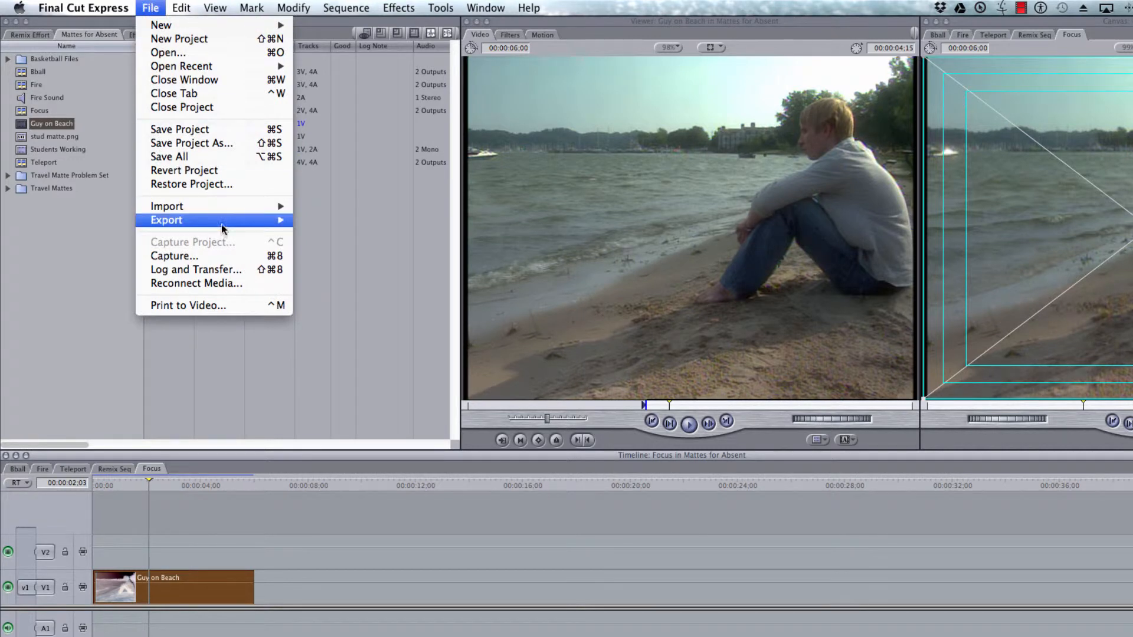
{"action": "mouse_move", "coordinate": [229, 223]}
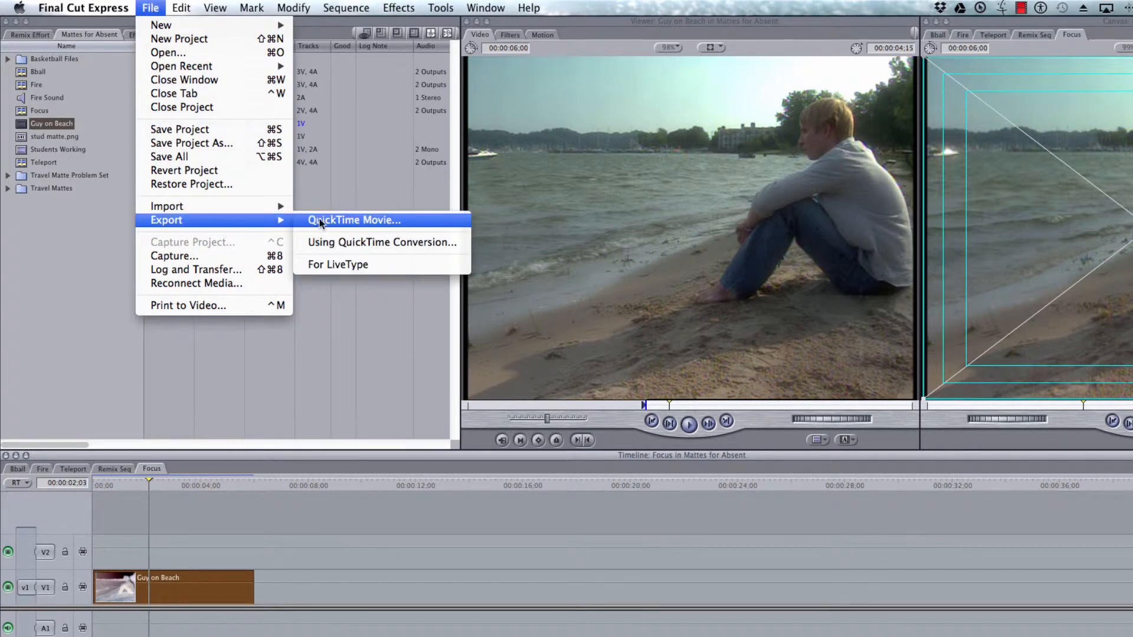
{"action": "left_click", "coordinate": [348, 249]}
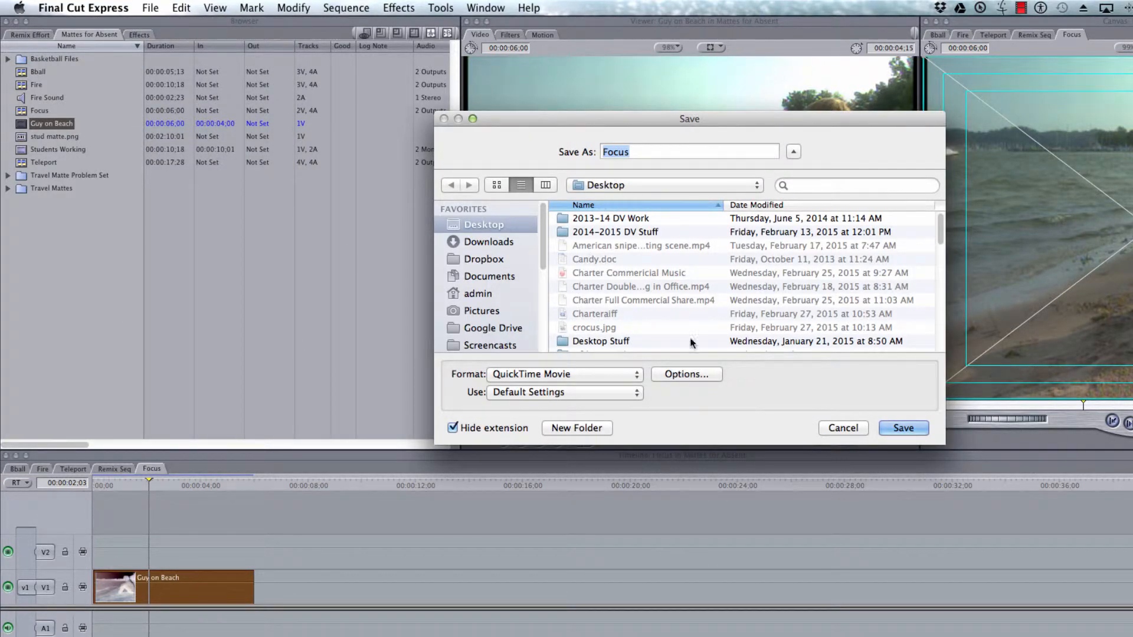
{"action": "left_click", "coordinate": [577, 375]}
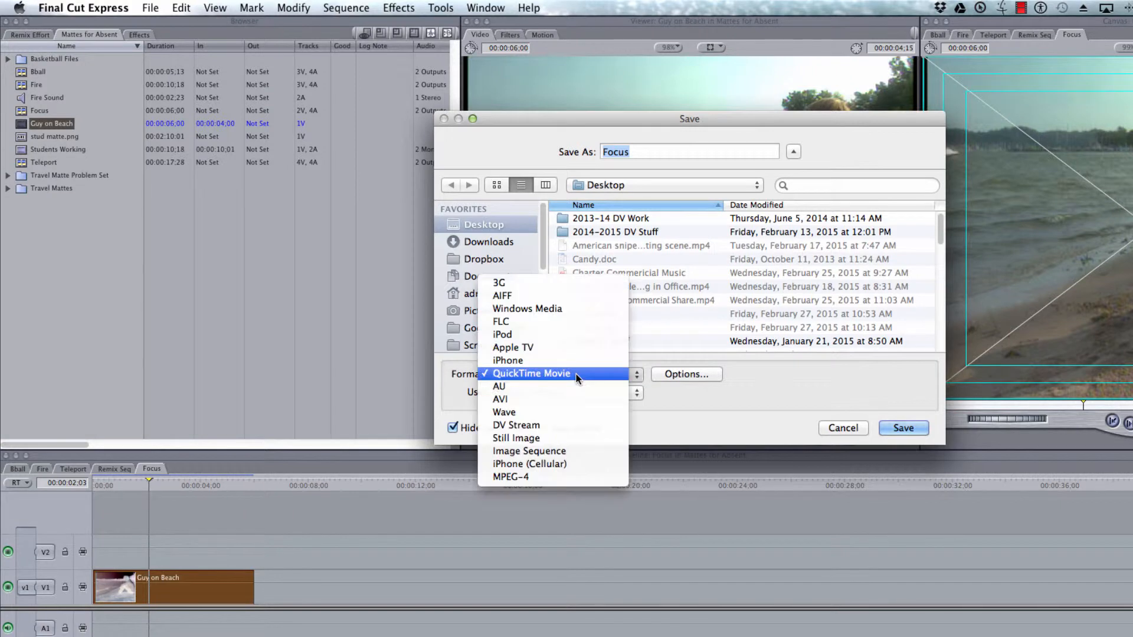
{"action": "left_click", "coordinate": [571, 439]}
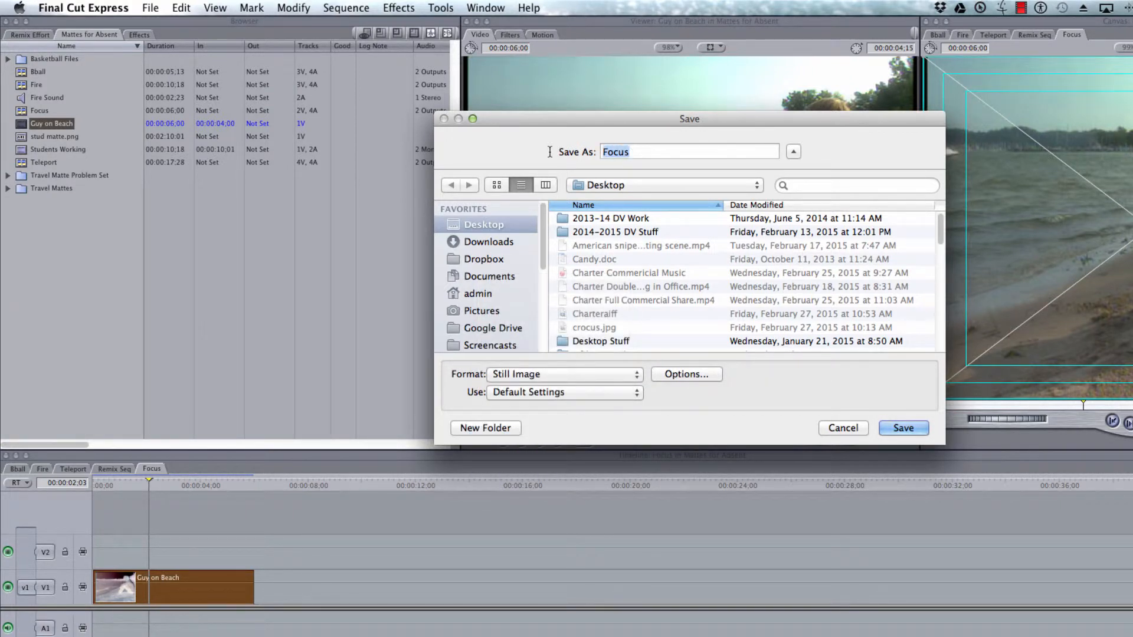
{"action": "type", "text": "Focus"}
{"action": "left_click", "coordinate": [903, 428]}
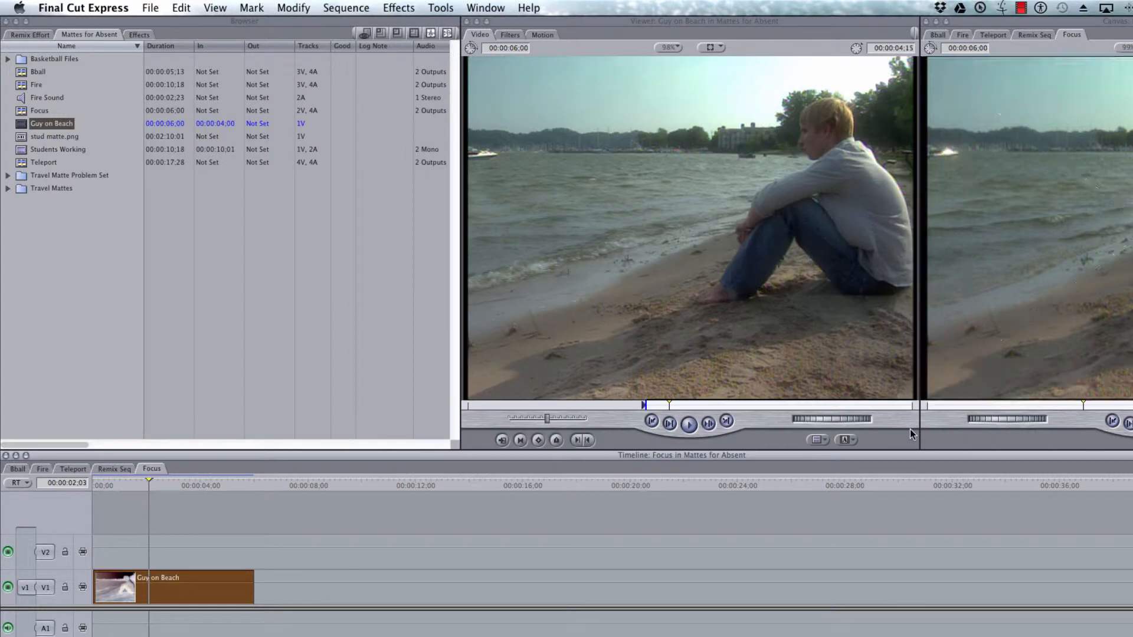
Hide Final Cut Express and move Focus.png to an open area in the middle of the desktop
{"action": "left_click", "coordinate": [84, 6]}
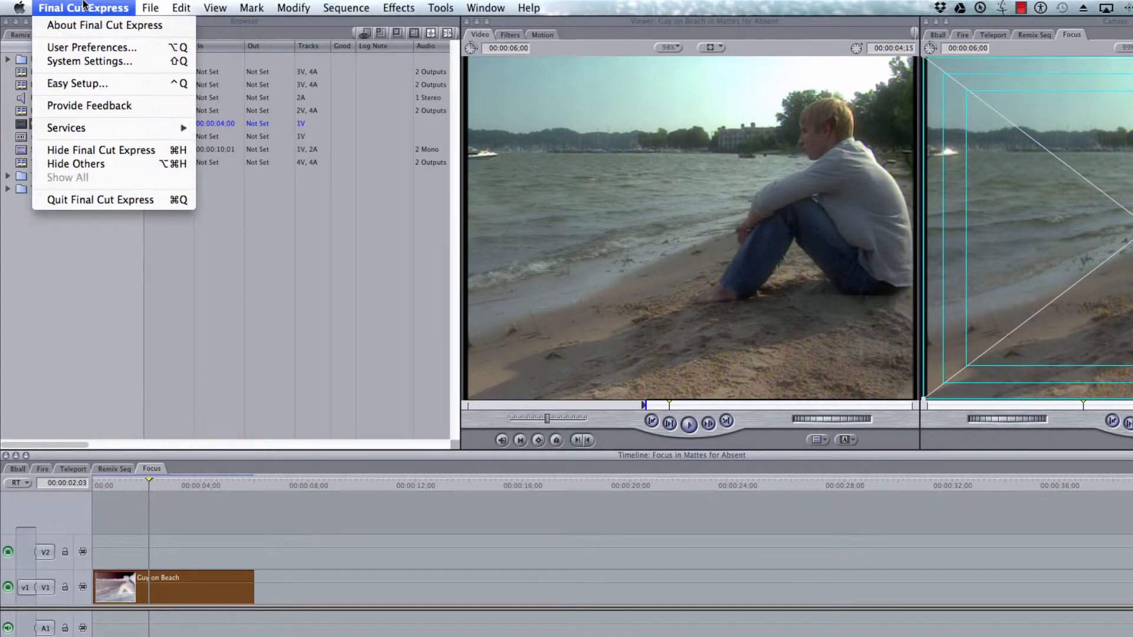
{"action": "left_click", "coordinate": [119, 149]}
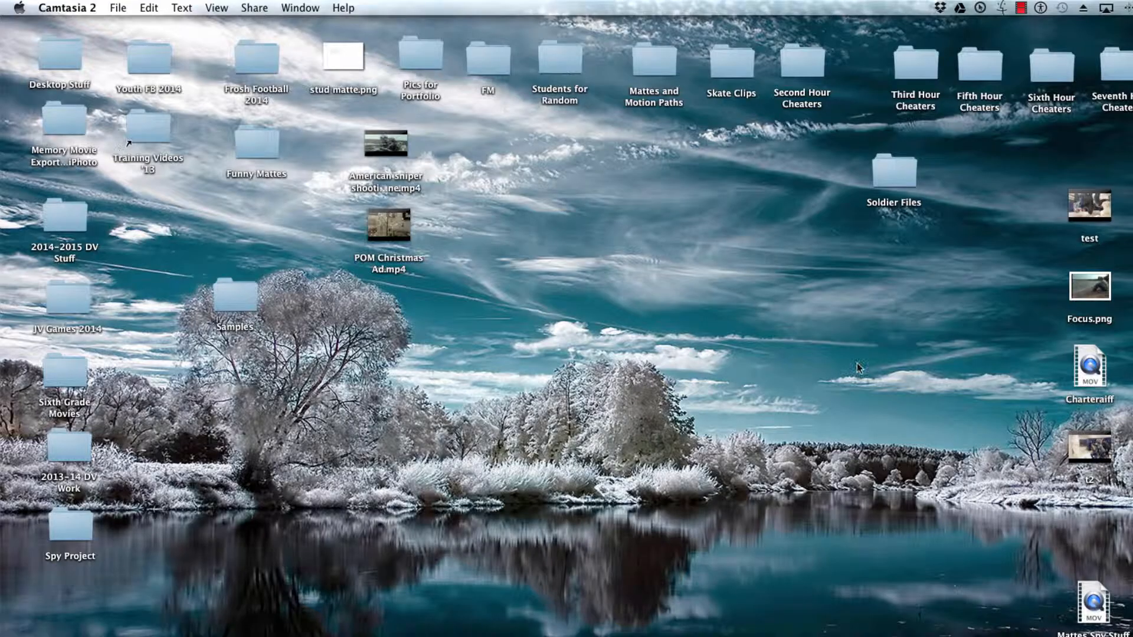
{"action": "left_click_drag", "start_coordinate": [1081, 285], "coordinate": [587, 215]}
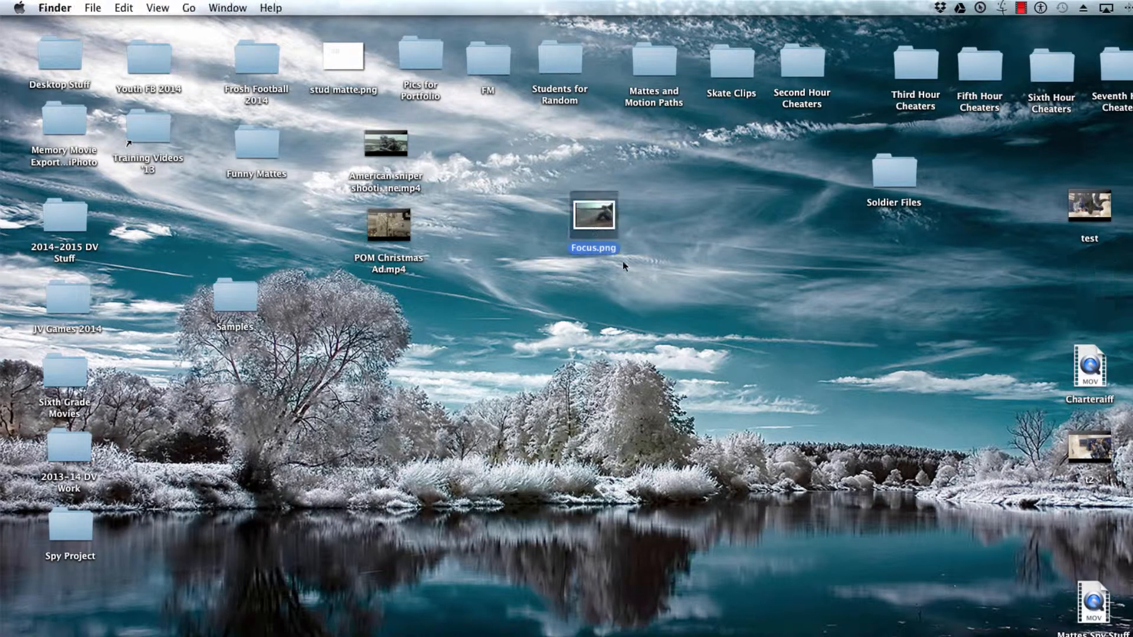
Open Focus.png from the desktop in Adobe Photoshop Elements Editor
{"action": "right_click", "coordinate": [600, 215]}
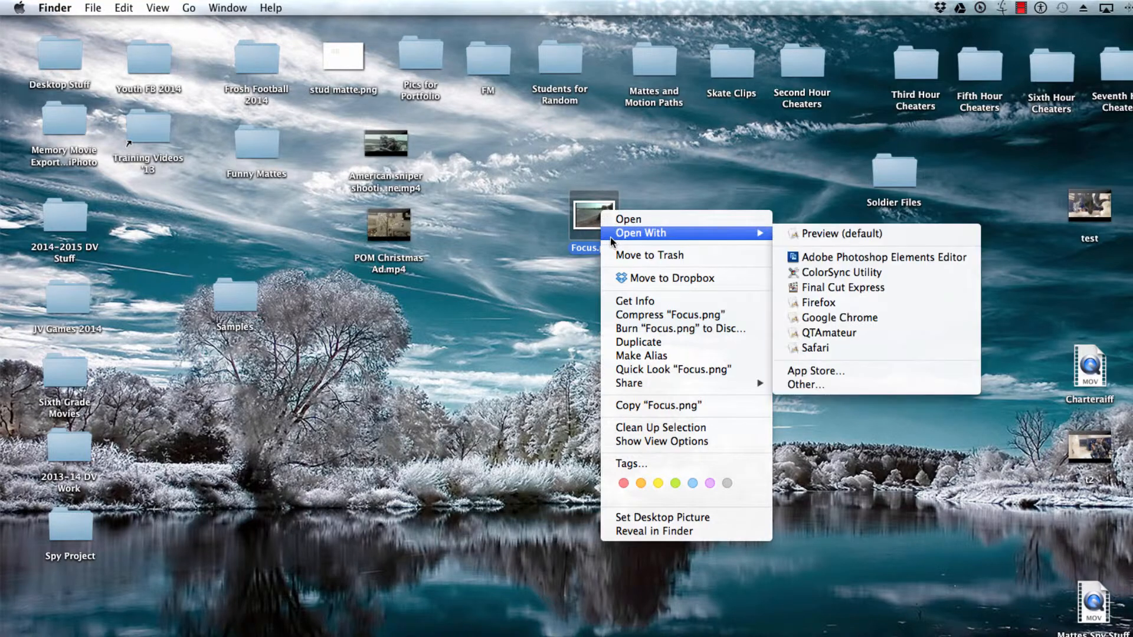
{"action": "left_click", "coordinate": [561, 194]}
{"action": "right_click", "coordinate": [590, 215]}
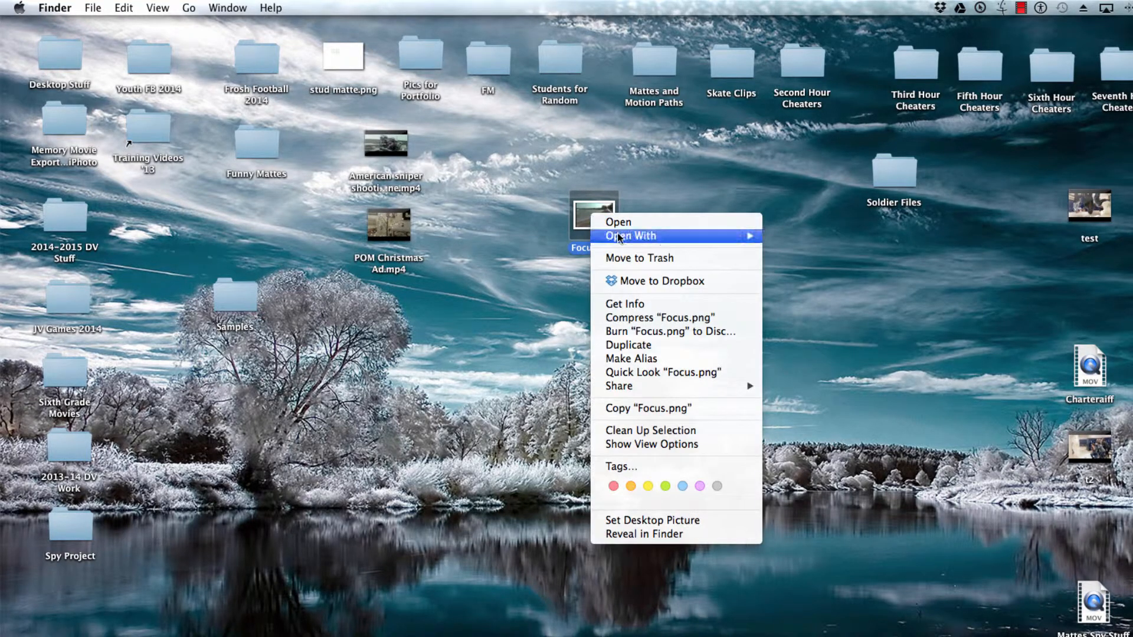
{"action": "mouse_move", "coordinate": [736, 233]}
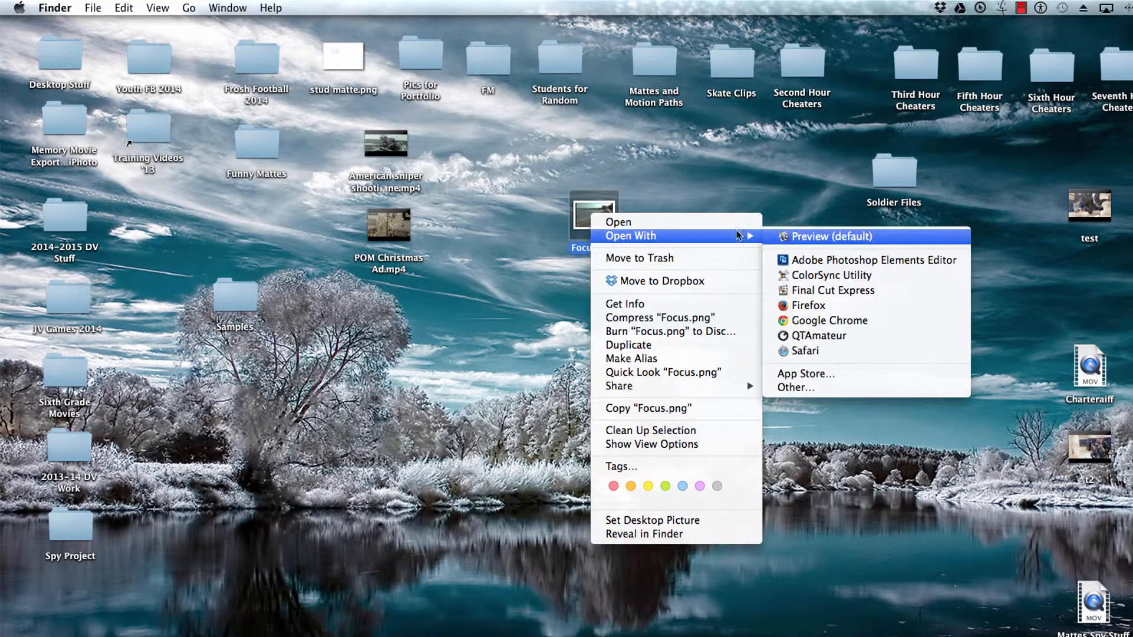
{"action": "left_click", "coordinate": [824, 259]}
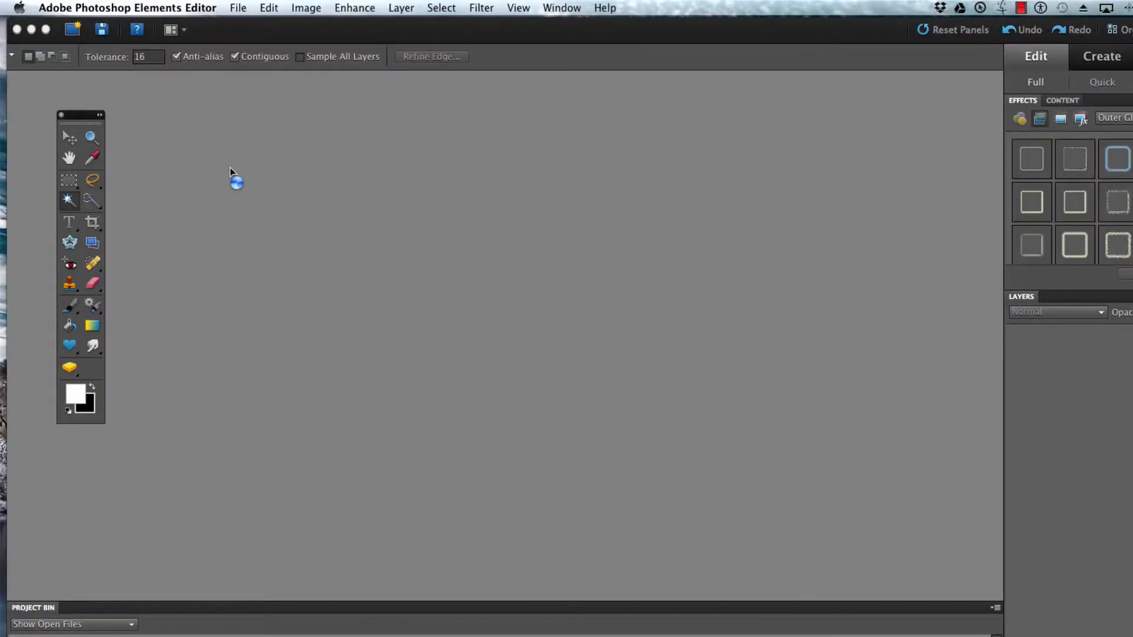
Reposition and enlarge the Focus.png document window to leave space around the image, and activate the Brush tool
{"action": "left_click_drag", "start_coordinate": [166, 77], "coordinate": [413, 95]}
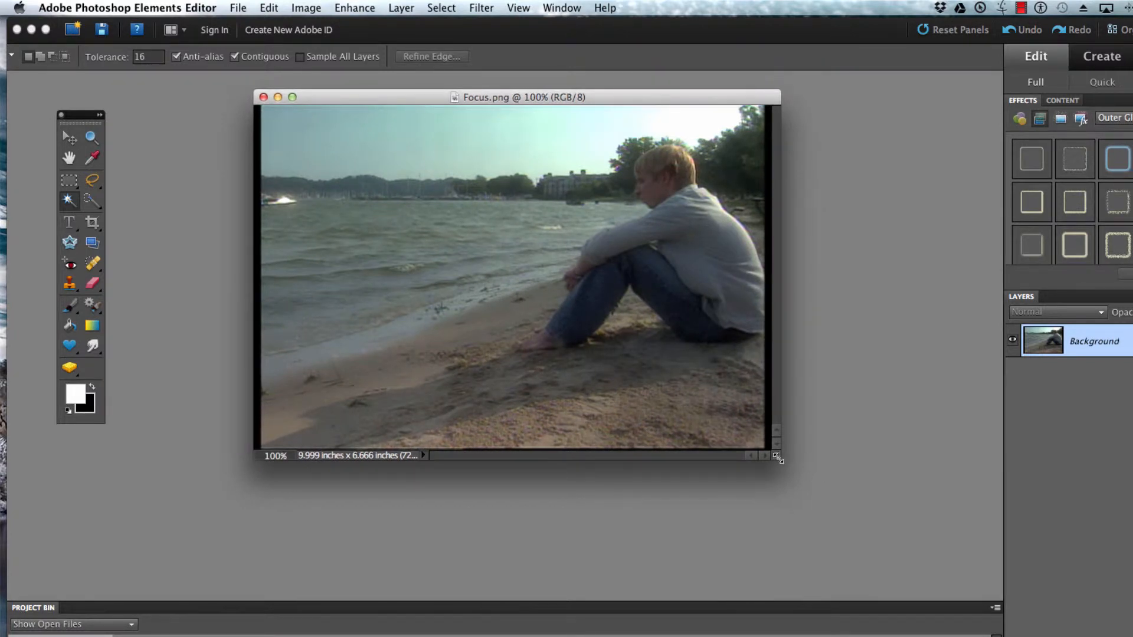
{"action": "left_click_drag", "start_coordinate": [775, 456], "coordinate": [920, 537]}
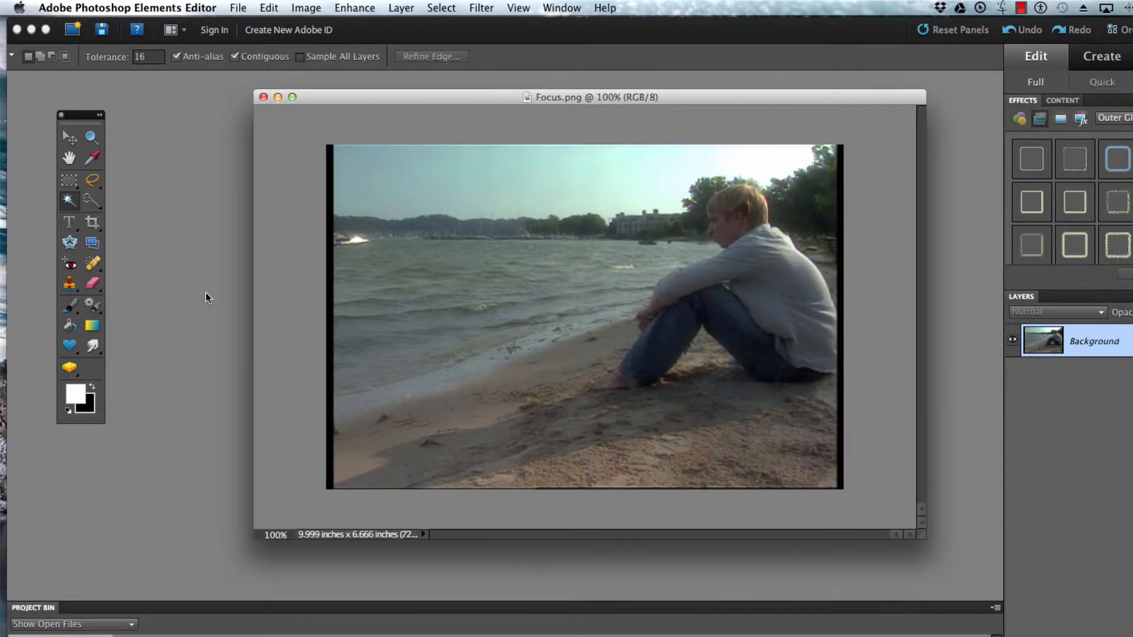
{"action": "left_click", "coordinate": [70, 307]}
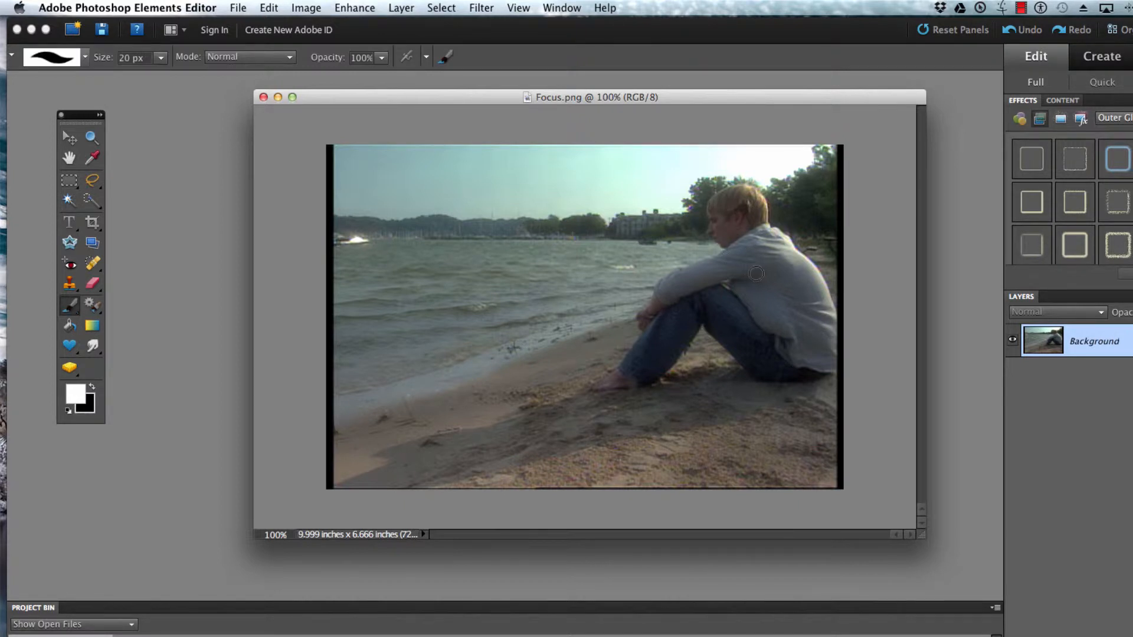
Paint the entire seated person solid white with a hard round brush, starting at 13 px and enlarging it to 25 px
{"action": "left_click", "coordinate": [86, 57]}
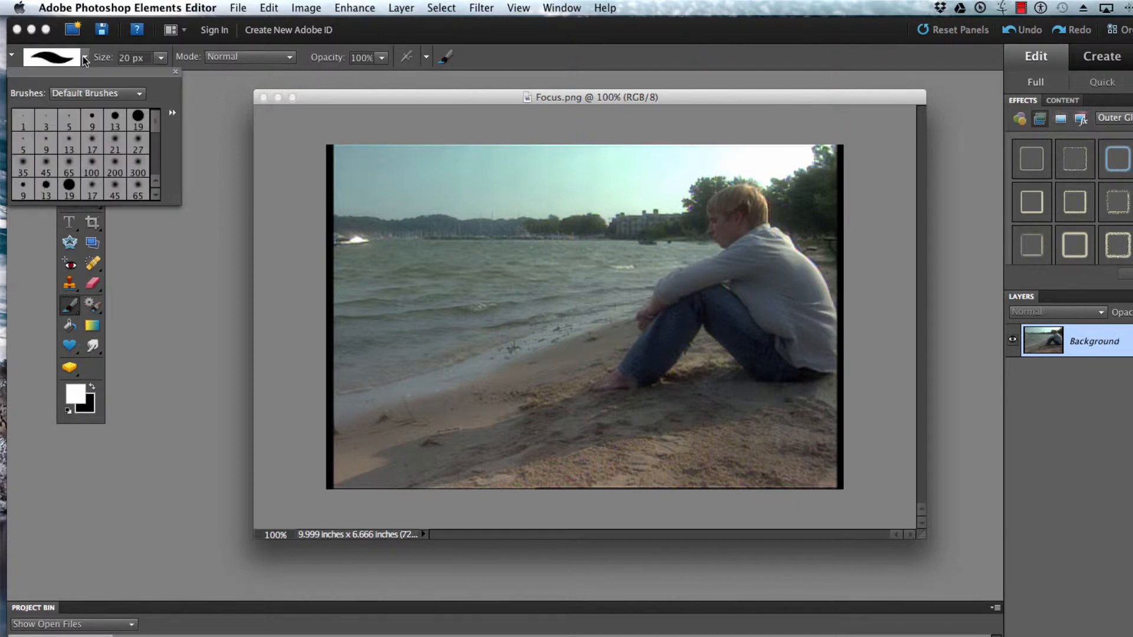
{"action": "left_click", "coordinate": [115, 121]}
{"action": "left_click", "coordinate": [554, 246]}
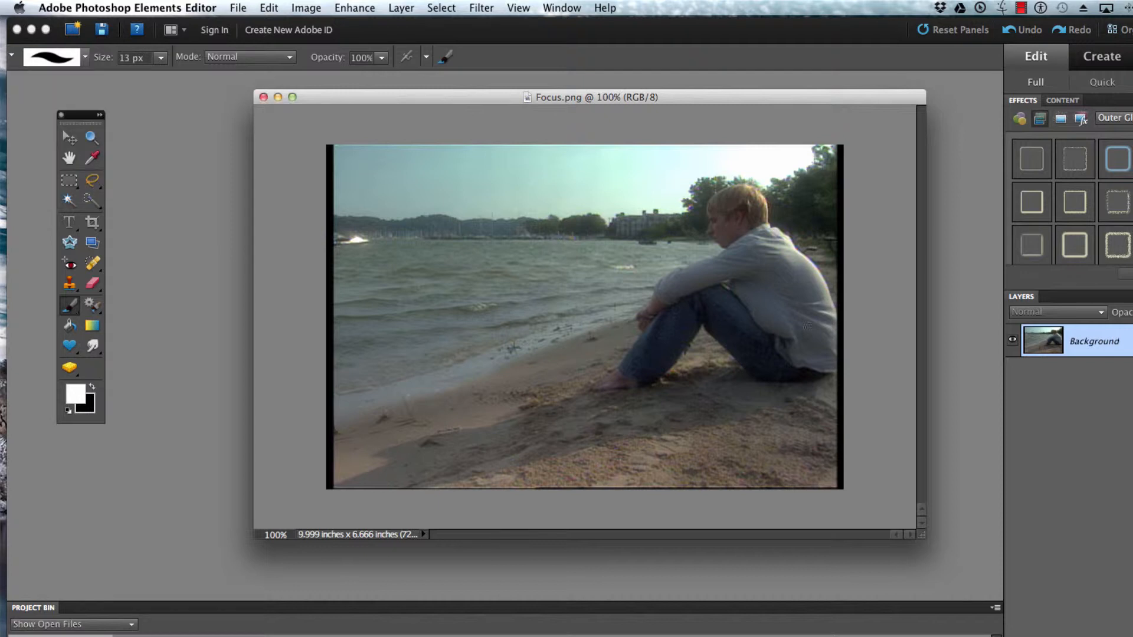
{"action": "left_click_drag", "start_coordinate": [756, 275], "coordinate": [728, 243]}
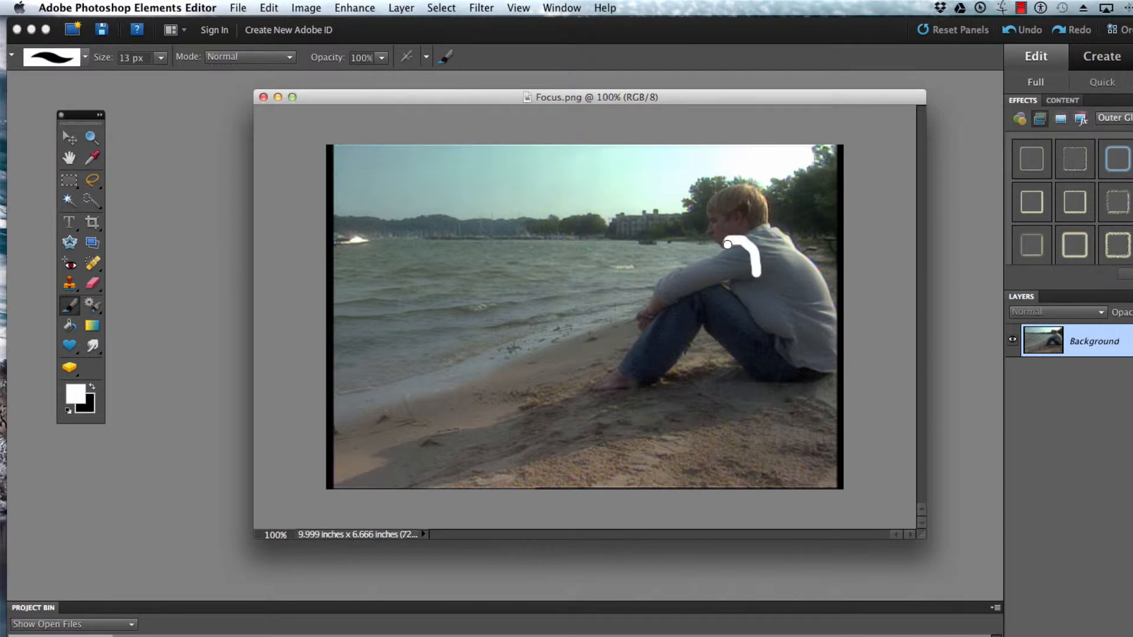
{"action": "key", "text": "bracketright"}
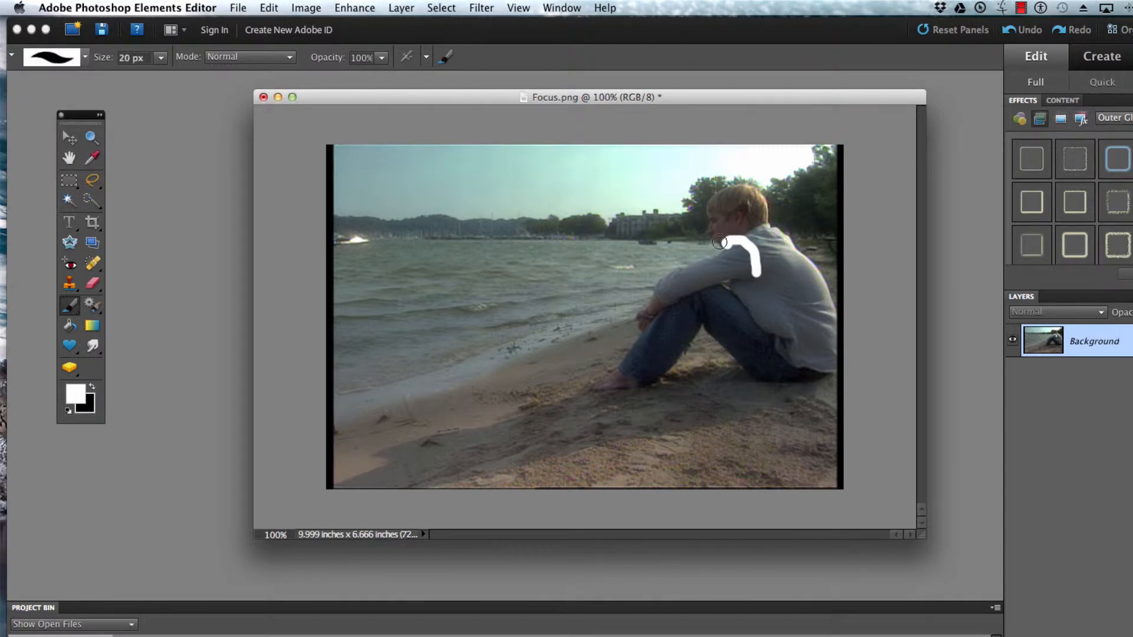
{"action": "mouse_move", "coordinate": [726, 238]}
{"action": "left_mouse_down"}
{"action": "mouse_move", "coordinate": [723, 197]}
{"action": "mouse_move", "coordinate": [753, 193]}
{"action": "mouse_move", "coordinate": [760, 225]}
{"action": "mouse_move", "coordinate": [742, 208]}
{"action": "mouse_move", "coordinate": [739, 223]}
{"action": "mouse_move", "coordinate": [743, 203]}
{"action": "mouse_move", "coordinate": [736, 225]}
{"action": "mouse_move", "coordinate": [726, 217]}
{"action": "mouse_move", "coordinate": [736, 206]}
{"action": "mouse_move", "coordinate": [726, 225]}
{"action": "mouse_move", "coordinate": [742, 236]}
{"action": "mouse_move", "coordinate": [727, 239]}
{"action": "mouse_move", "coordinate": [757, 231]}
{"action": "mouse_move", "coordinate": [760, 206]}
{"action": "mouse_move", "coordinate": [759, 231]}
{"action": "mouse_move", "coordinate": [801, 264]}
{"action": "left_mouse_up"}
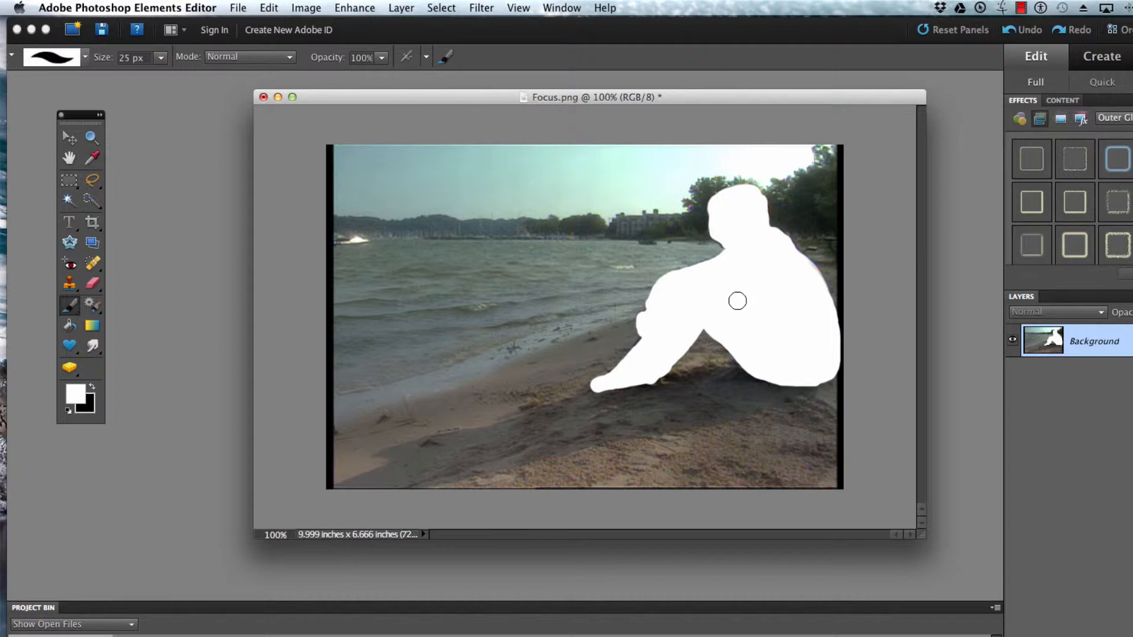
Convert the Background into a regular layer and delete everything outside the white silhouette using a Magic Wand selection and its inverse
{"action": "double_click", "coordinate": [1121, 344]}
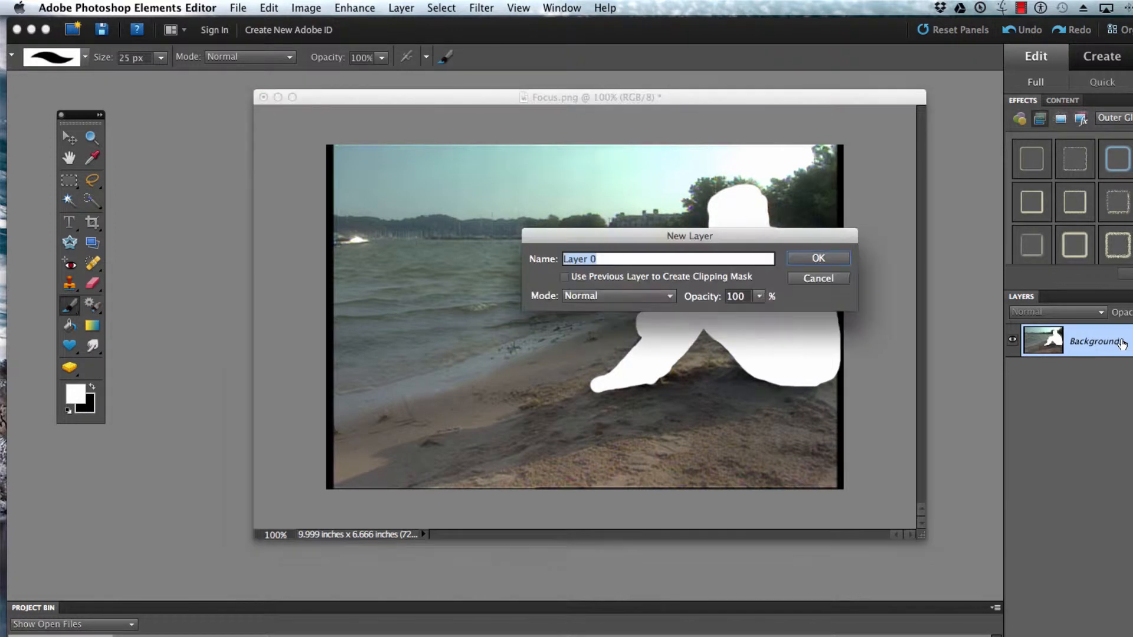
{"action": "left_click", "coordinate": [813, 257]}
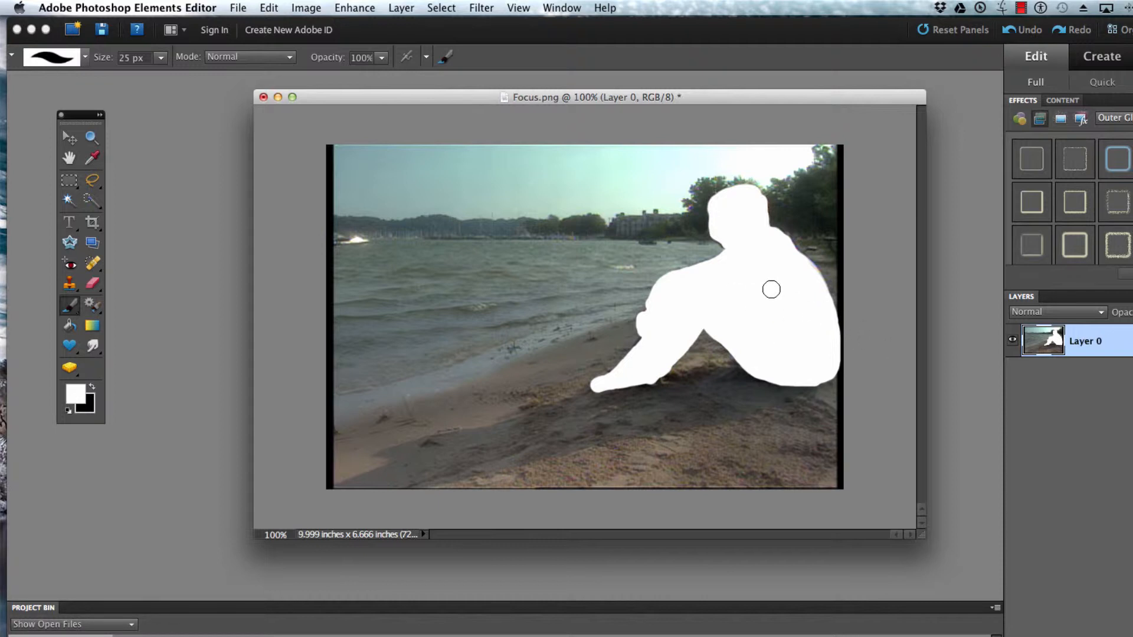
{"action": "key", "text": "w"}
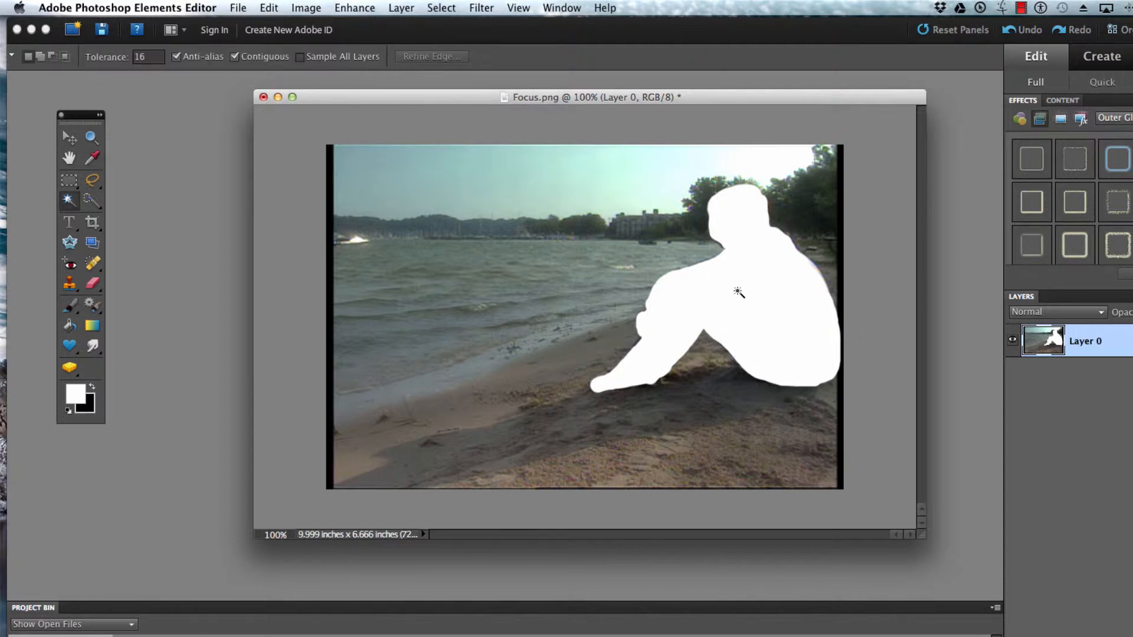
{"action": "left_click", "coordinate": [746, 301]}
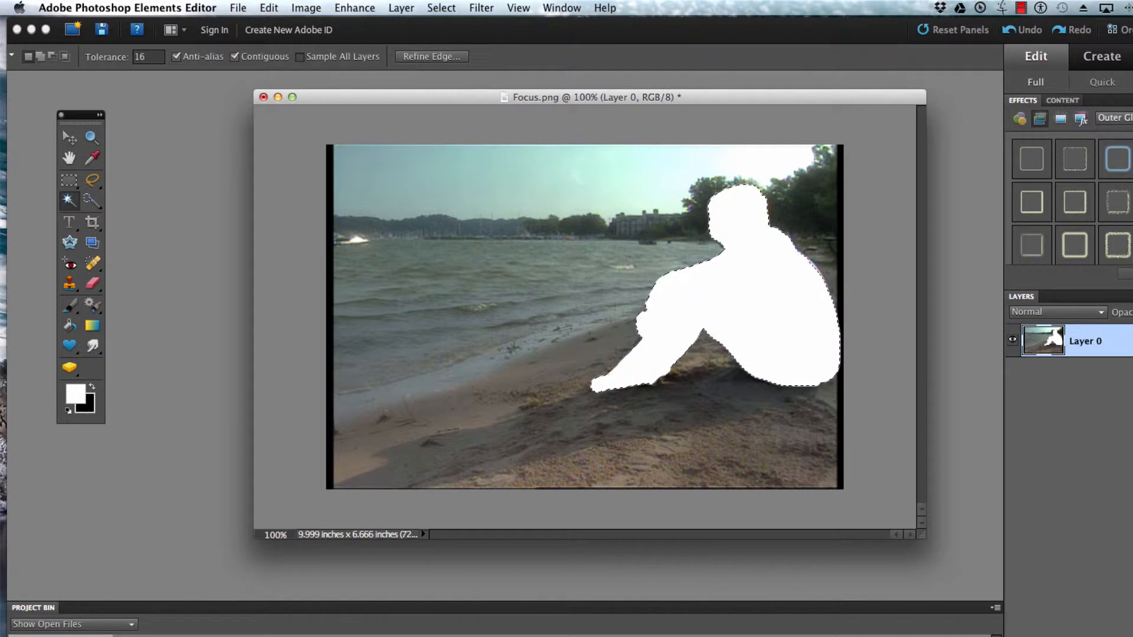
{"action": "left_click", "coordinate": [444, 8]}
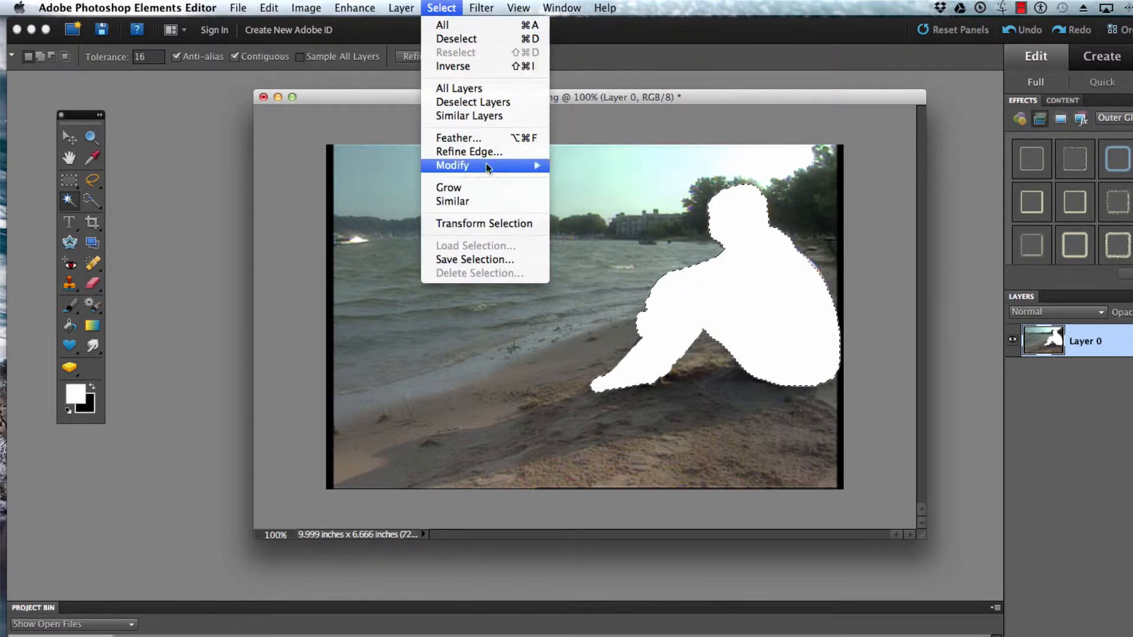
{"action": "left_click", "coordinate": [495, 69]}
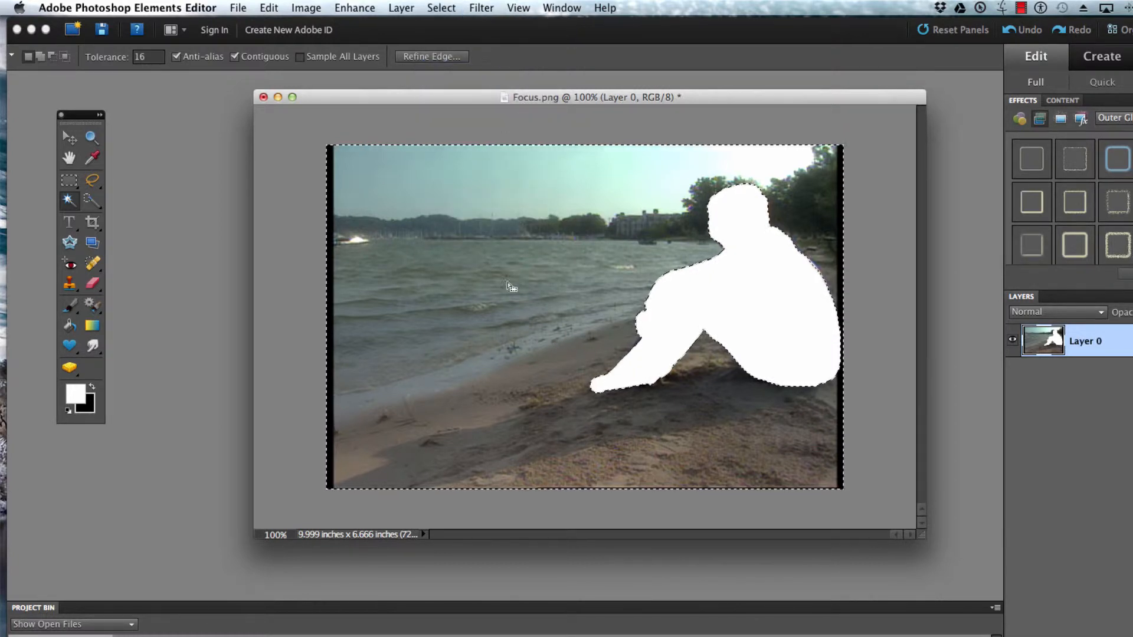
{"action": "key", "text": "Delete"}
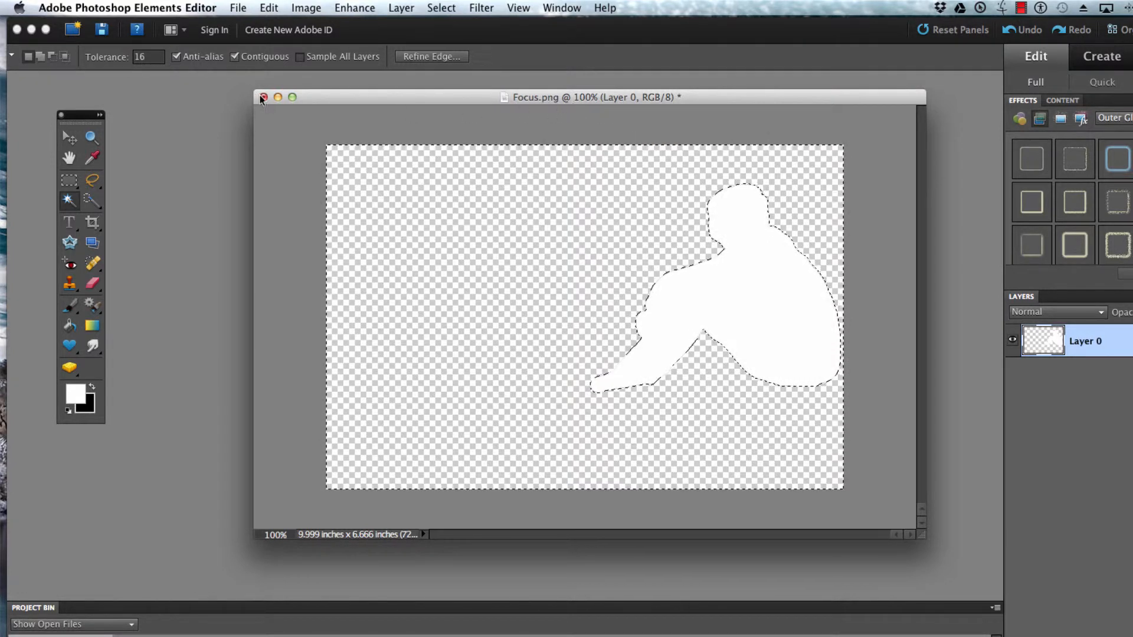
Save the silhouette in Focus.png and quit Photoshop Elements to return to Final Cut Express
{"action": "left_click", "coordinate": [237, 8]}
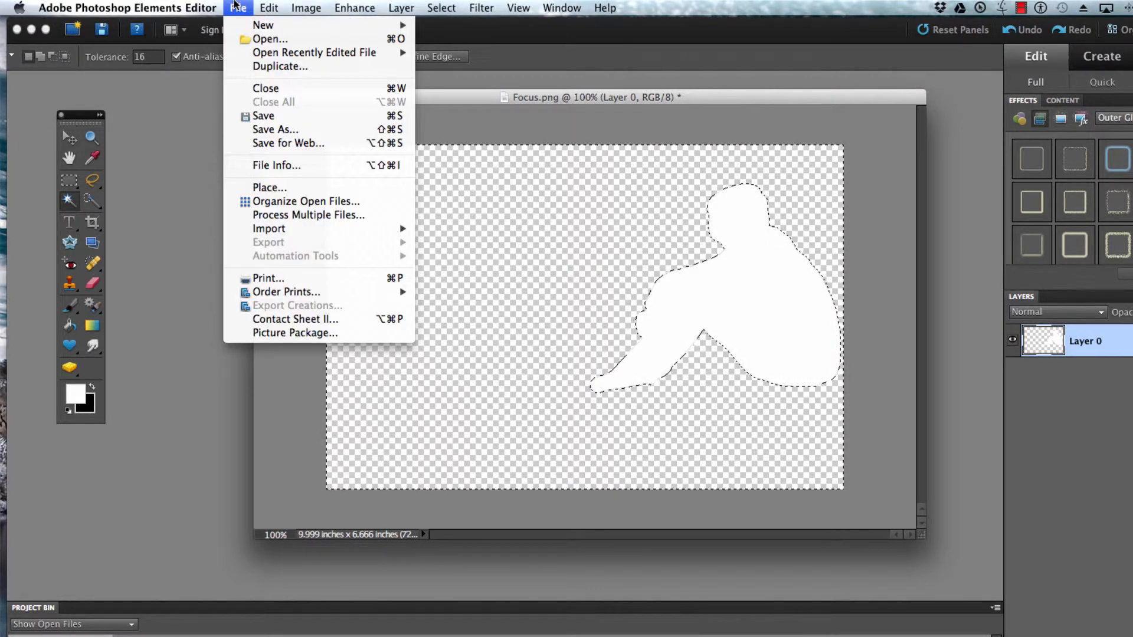
{"action": "left_click", "coordinate": [274, 115]}
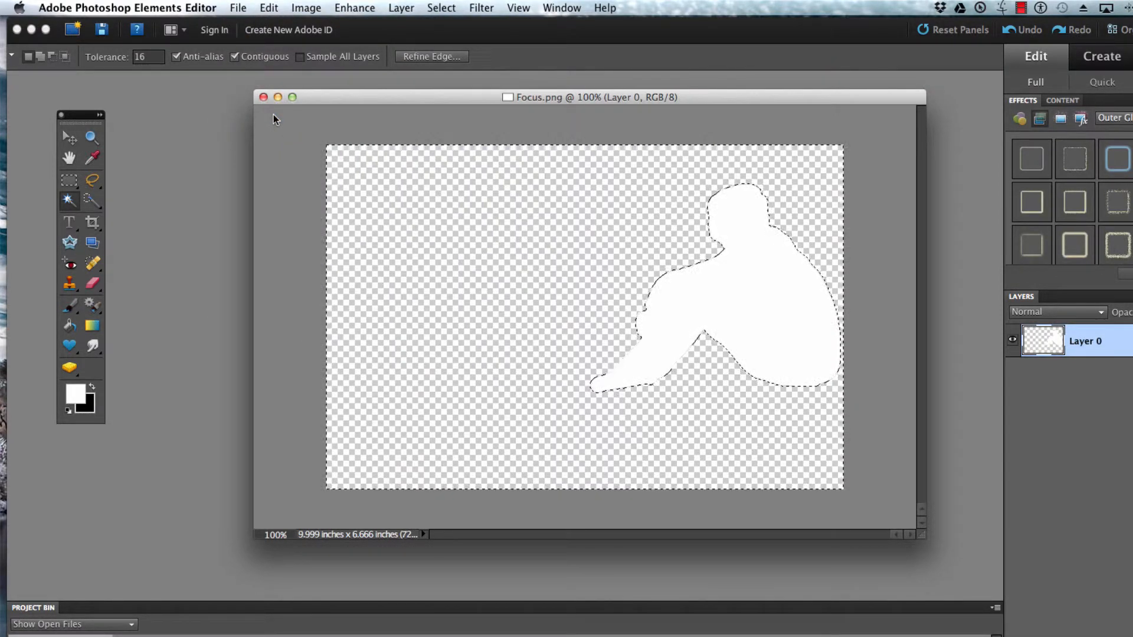
{"action": "left_click", "coordinate": [134, 3]}
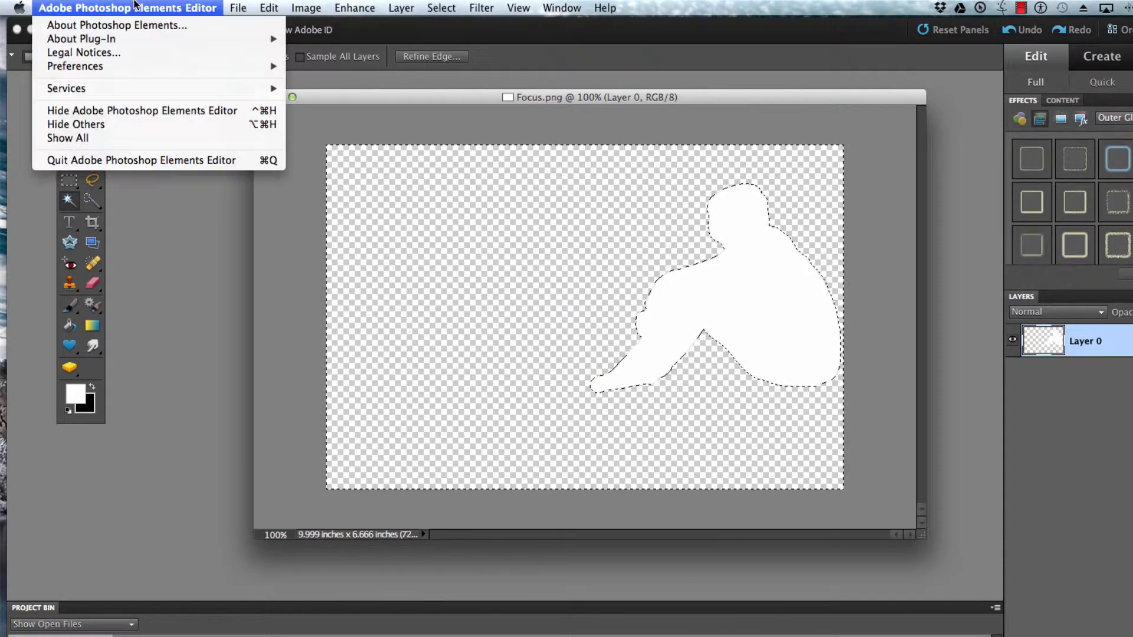
{"action": "left_click", "coordinate": [174, 161]}
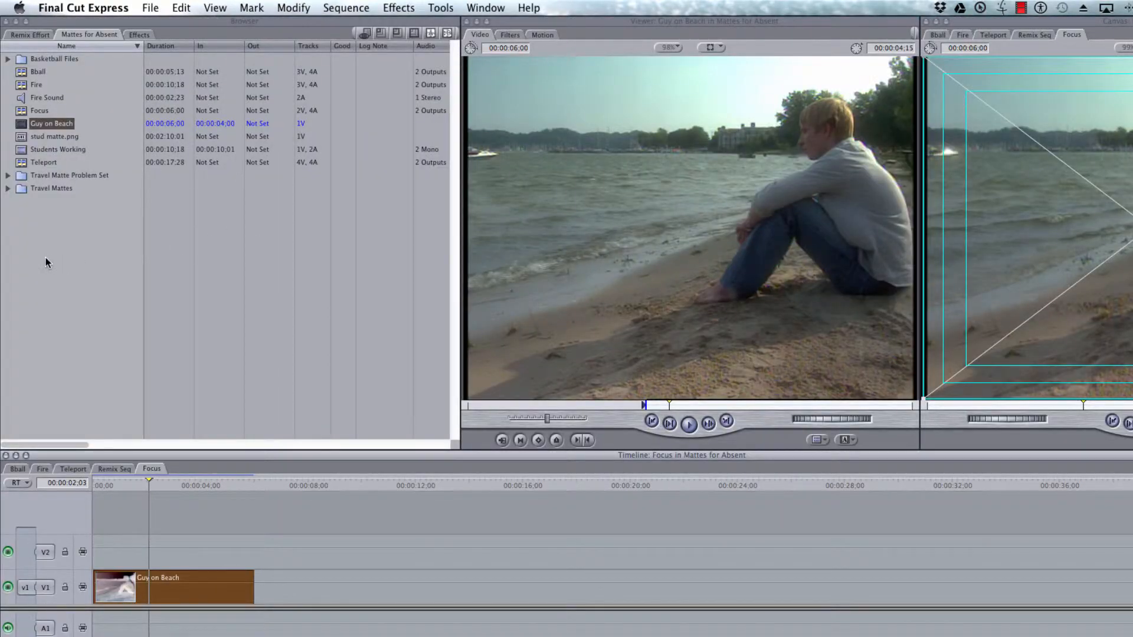
Import Focus.png from the Desktop into the Mattes for Absent project
{"action": "right_click", "coordinate": [45, 257]}
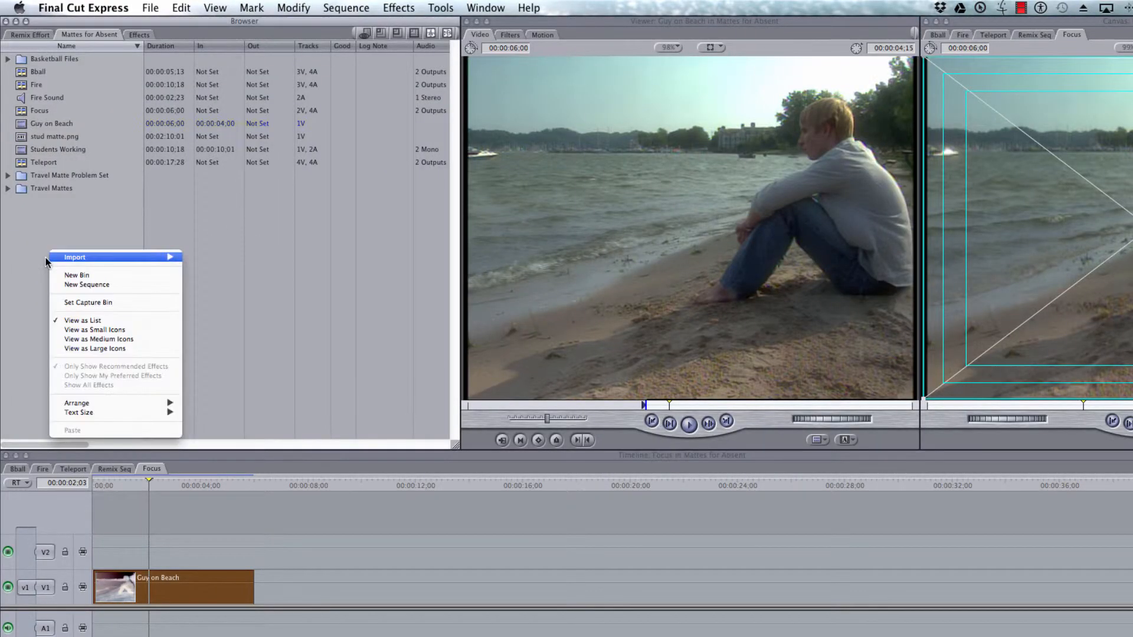
{"action": "mouse_move", "coordinate": [168, 255]}
{"action": "left_click", "coordinate": [214, 253]}
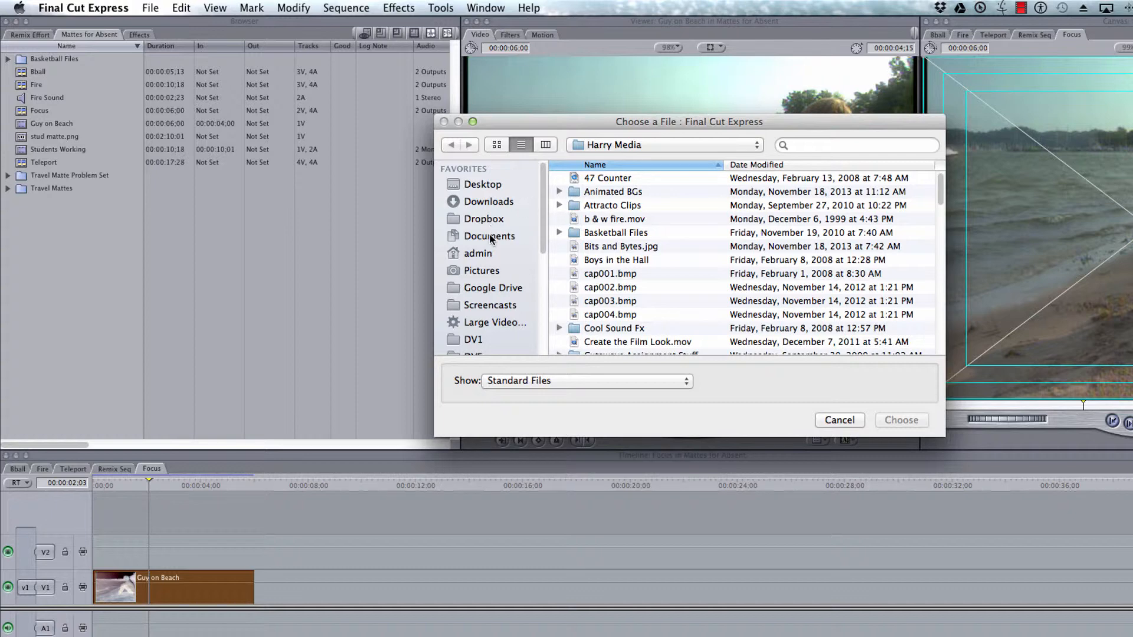
{"action": "left_click", "coordinate": [489, 185]}
{"action": "scroll", "coordinate": [621, 335], "scroll_direction": "down", "scroll_amount": 5}
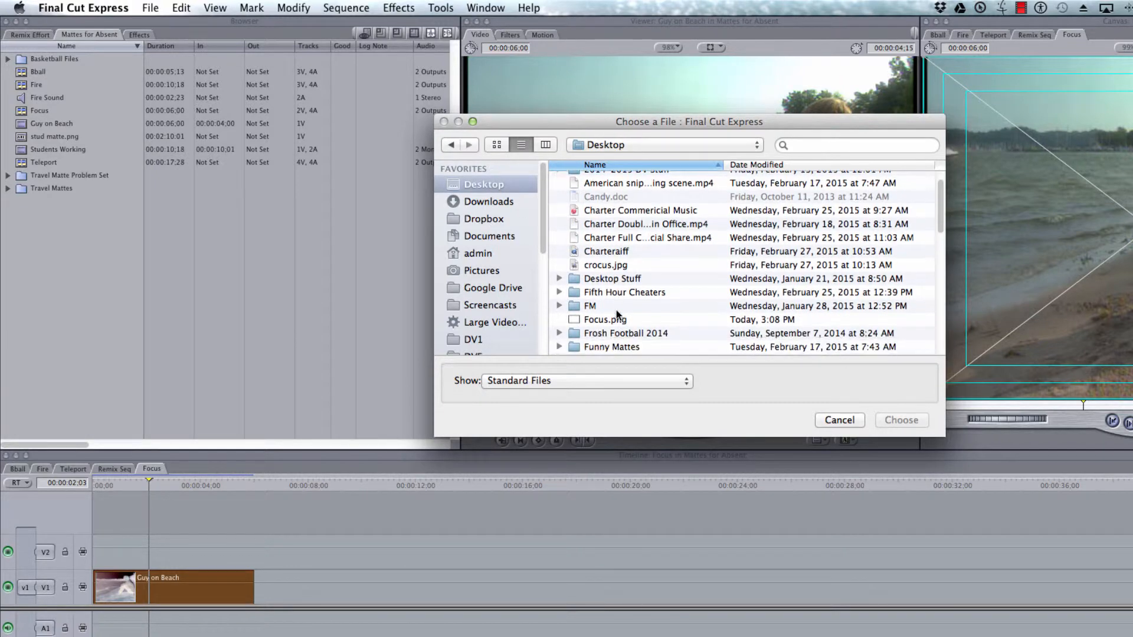
{"action": "double_click", "coordinate": [604, 273]}
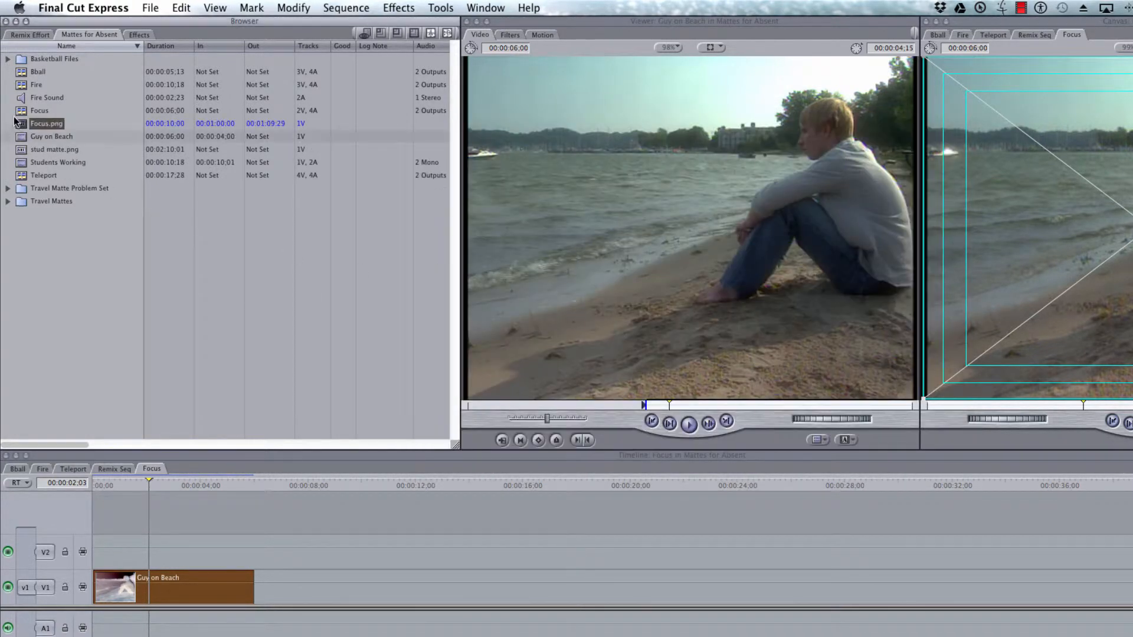
Superimpose Focus.png on track V2 above Guy on Beach, starting at the beginning of the Focus sequence
{"action": "left_click_drag", "start_coordinate": [20, 127], "coordinate": [654, 207]}
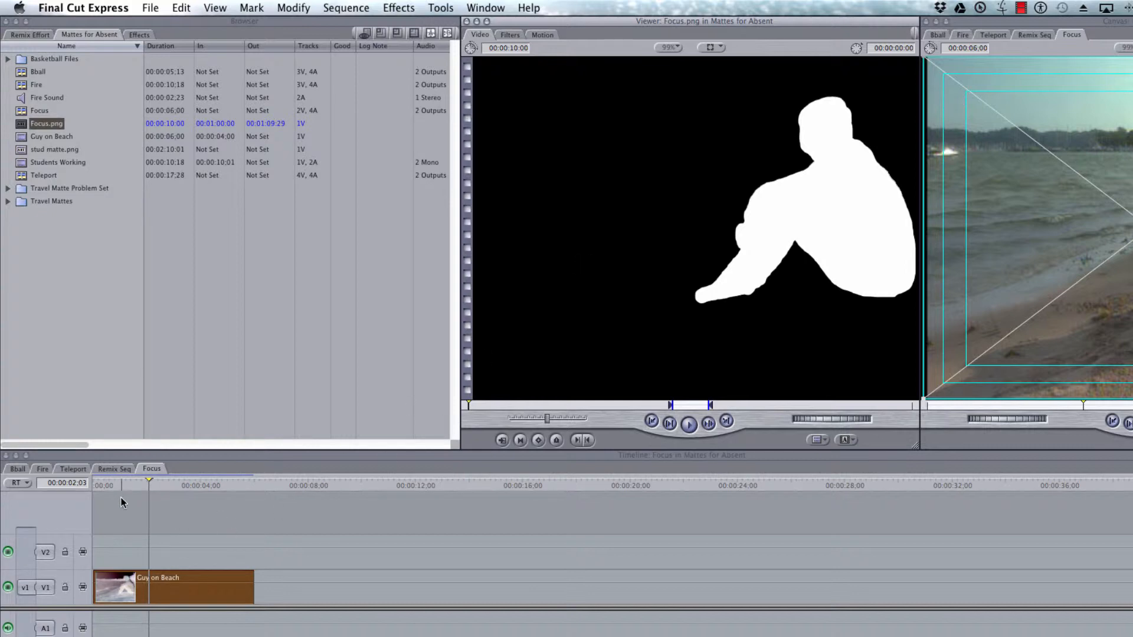
{"action": "left_click_drag", "start_coordinate": [118, 487], "coordinate": [95, 489]}
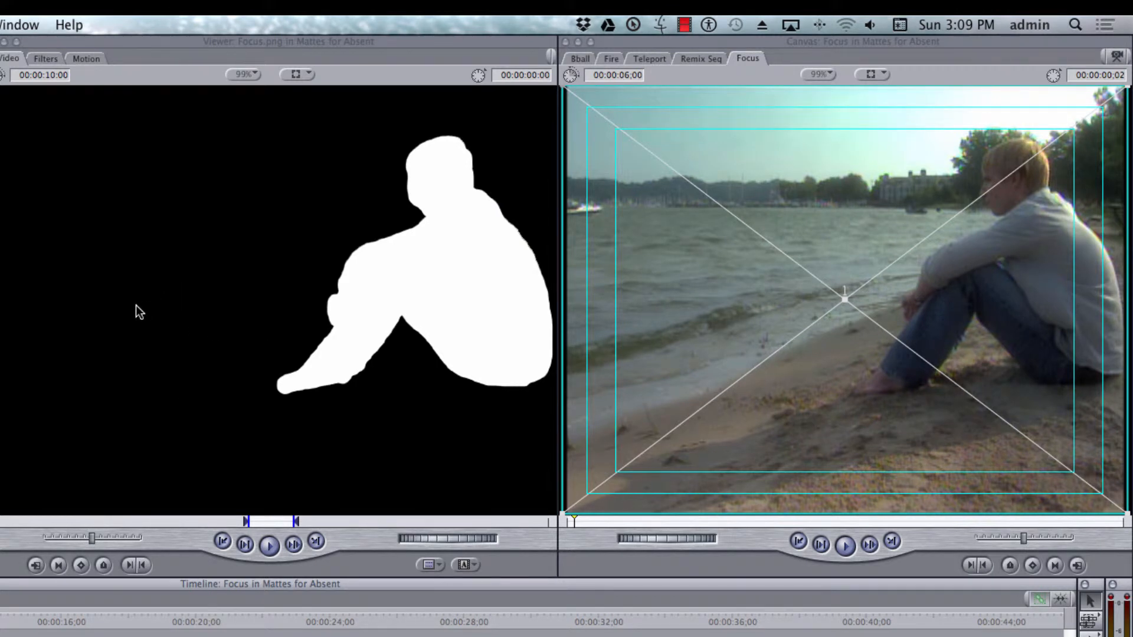
{"action": "left_click_drag", "start_coordinate": [108, 311], "coordinate": [966, 490]}
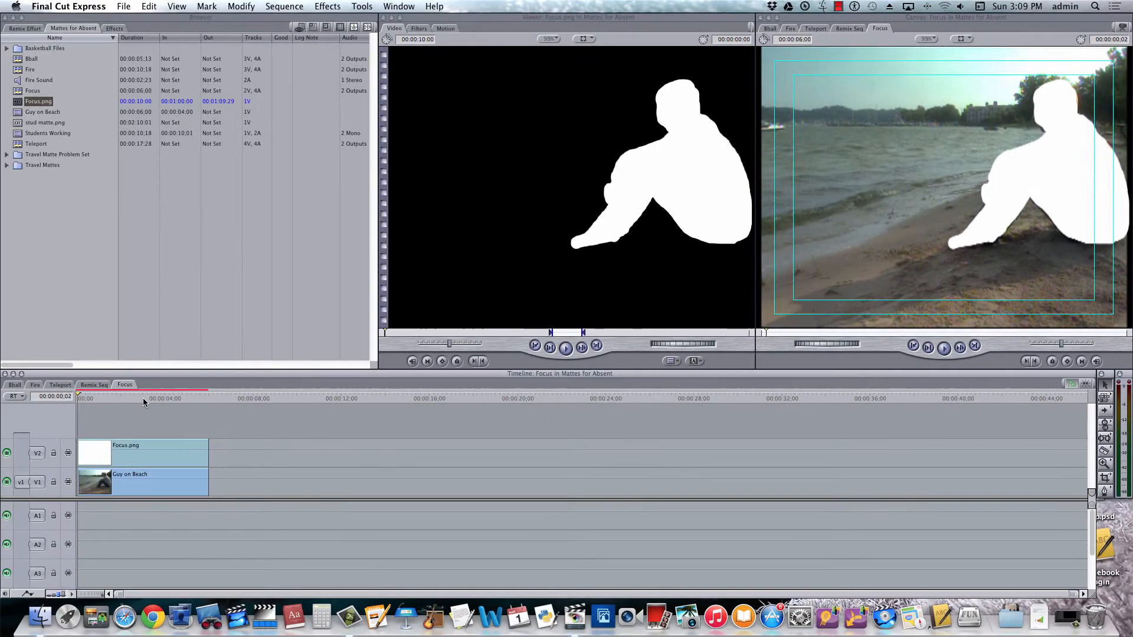
Hide track V2 with the playhead at 00:00:03;02 and the Guy on Beach clip on V1 selected
{"action": "left_click", "coordinate": [144, 400]}
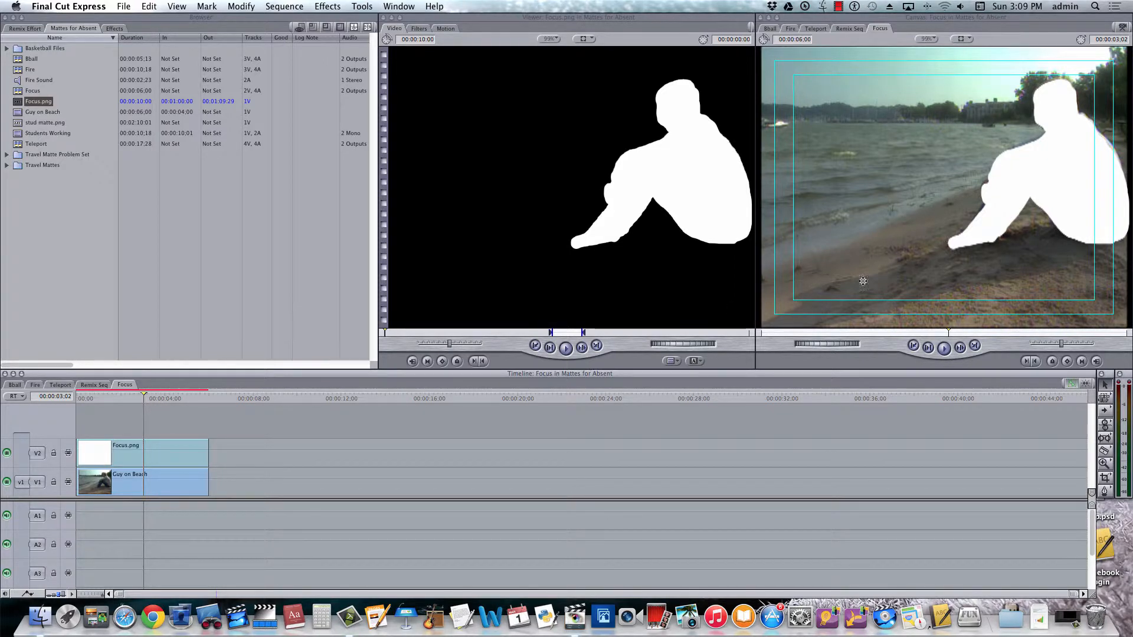
{"action": "left_click", "coordinate": [132, 483]}
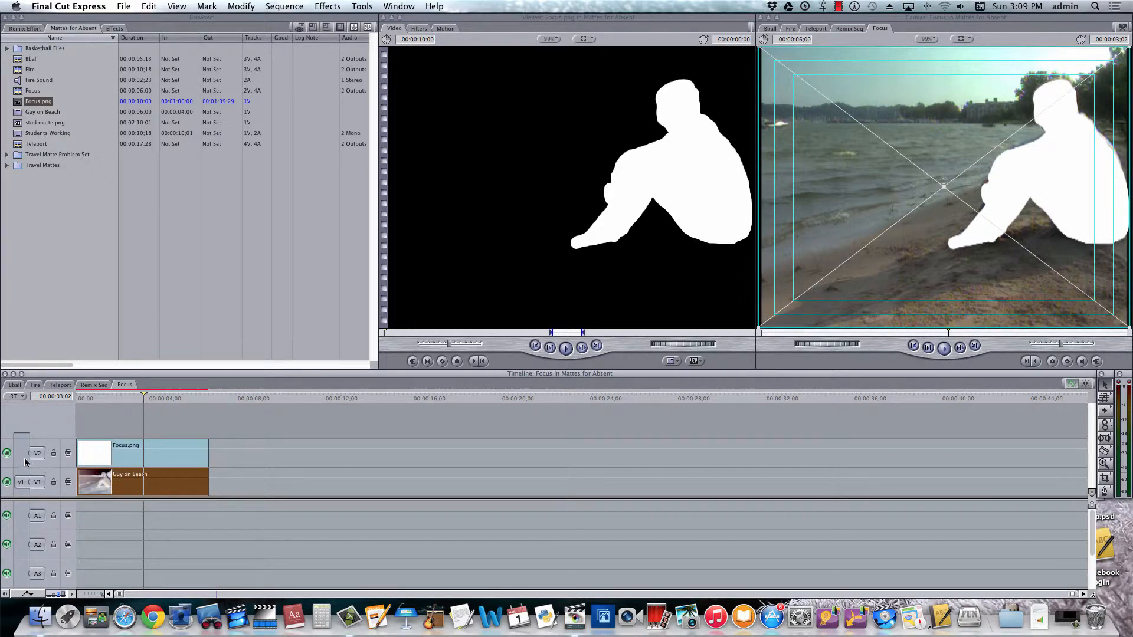
{"action": "left_click", "coordinate": [6, 454]}
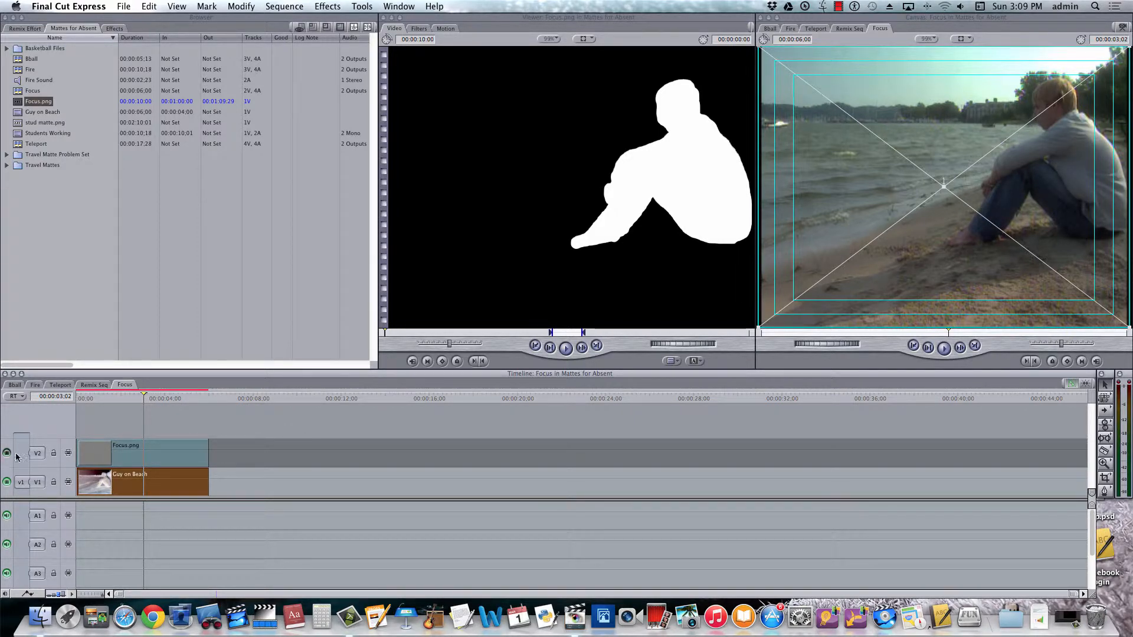
Apply the Gaussian Blur video filter to the Guy on Beach clip on track V1
{"action": "left_click", "coordinate": [112, 30]}
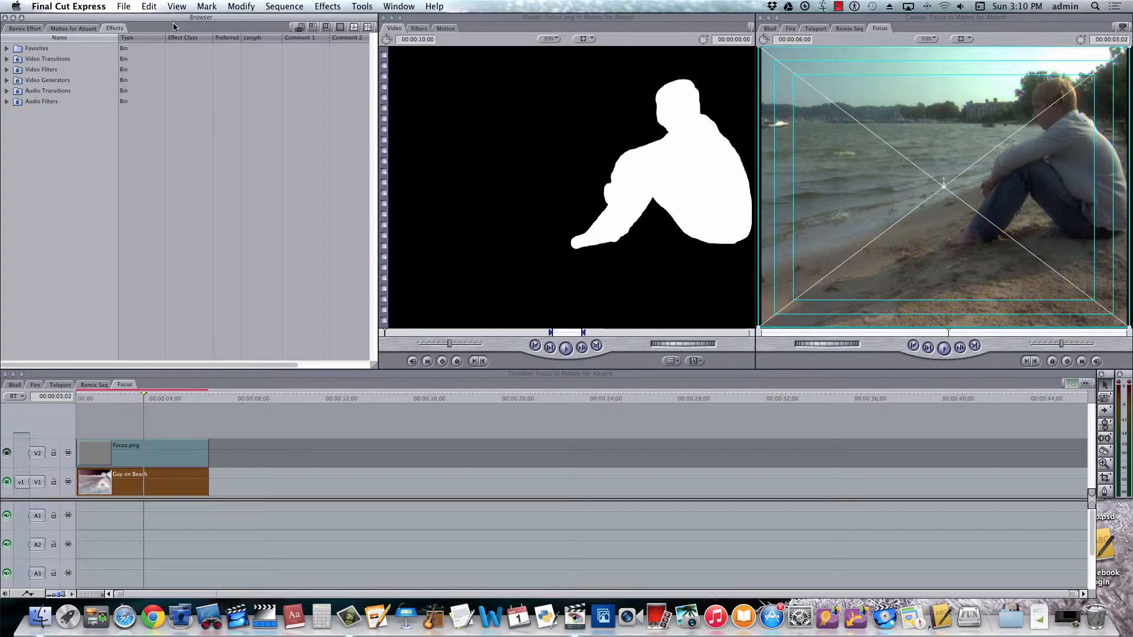
{"action": "left_click", "coordinate": [401, 4]}
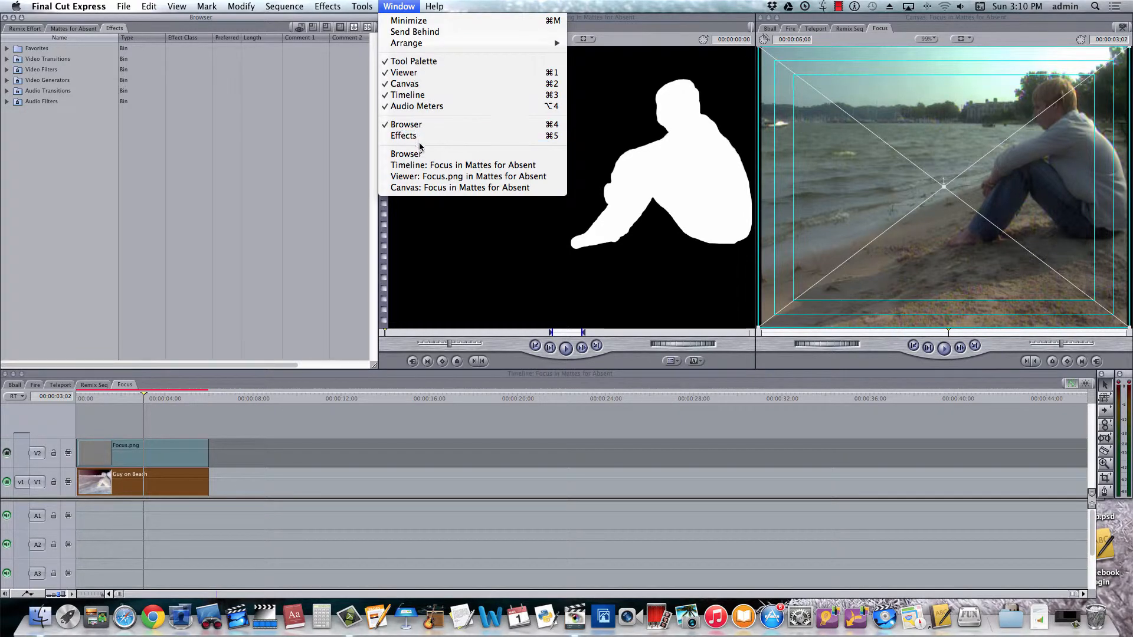
{"action": "left_click", "coordinate": [390, 4]}
{"action": "left_click", "coordinate": [53, 101]}
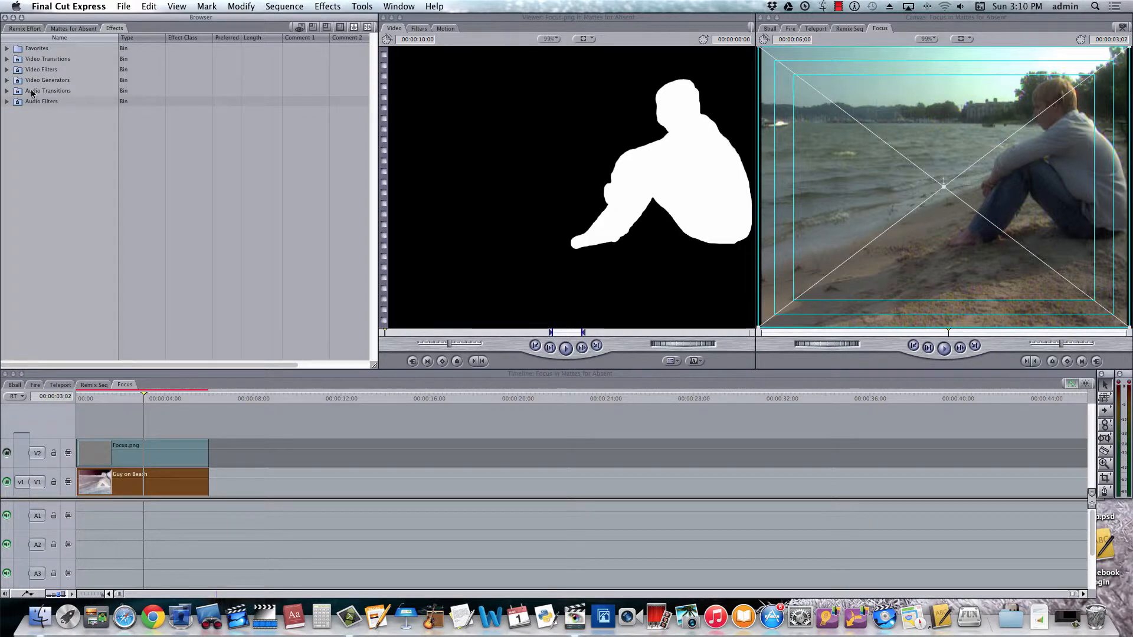
{"action": "left_click", "coordinate": [10, 71]}
{"action": "left_click", "coordinate": [7, 69]}
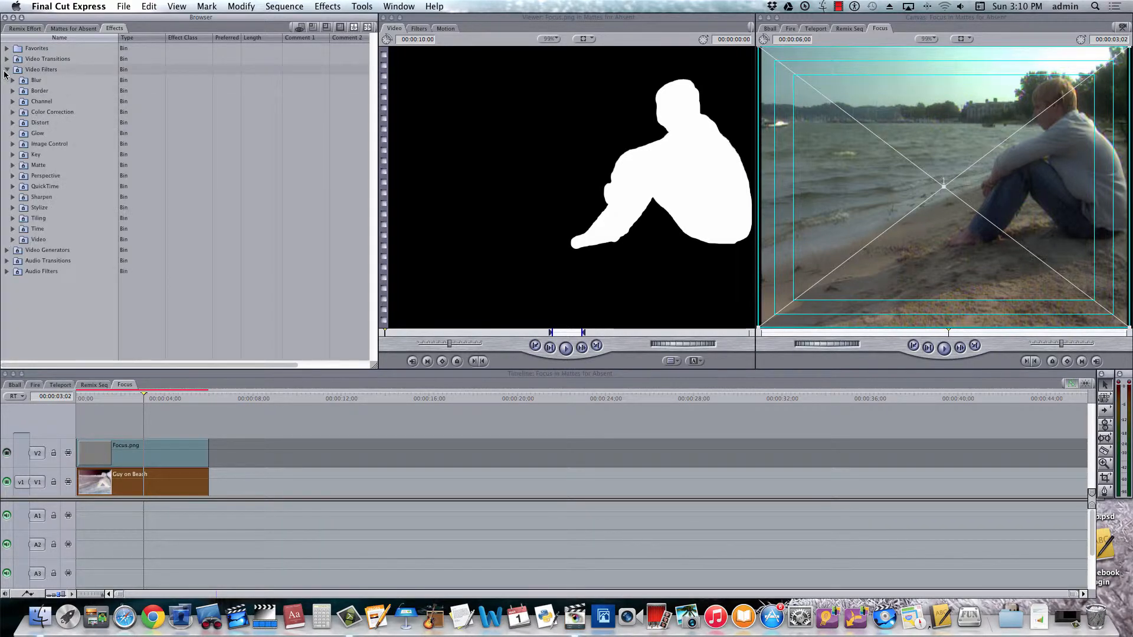
{"action": "left_click", "coordinate": [12, 81]}
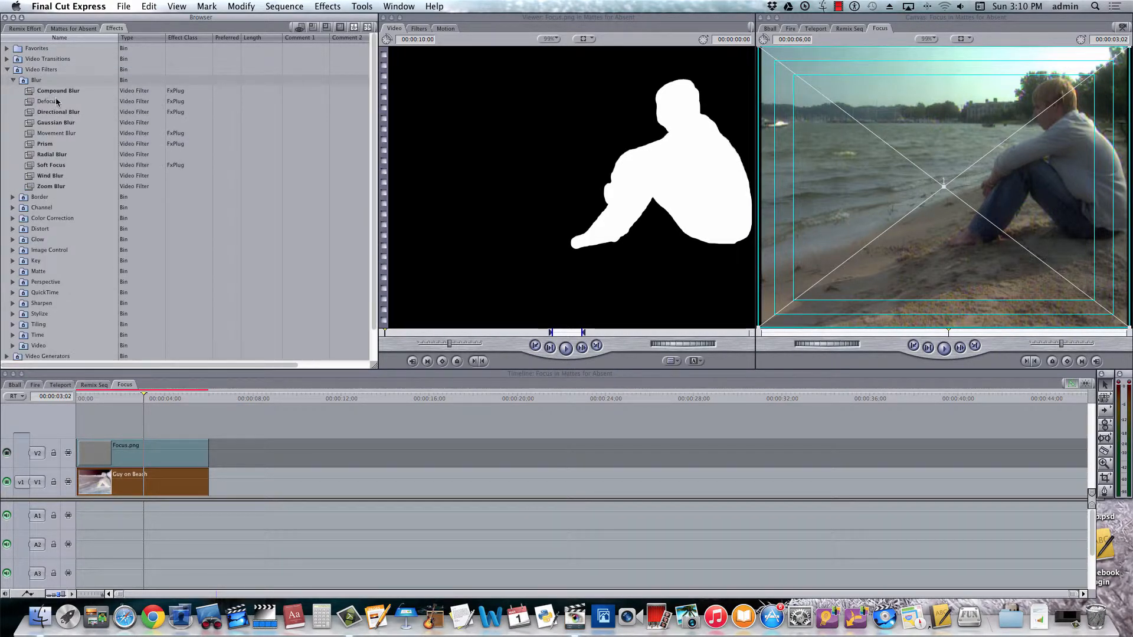
{"action": "left_click", "coordinate": [28, 124]}
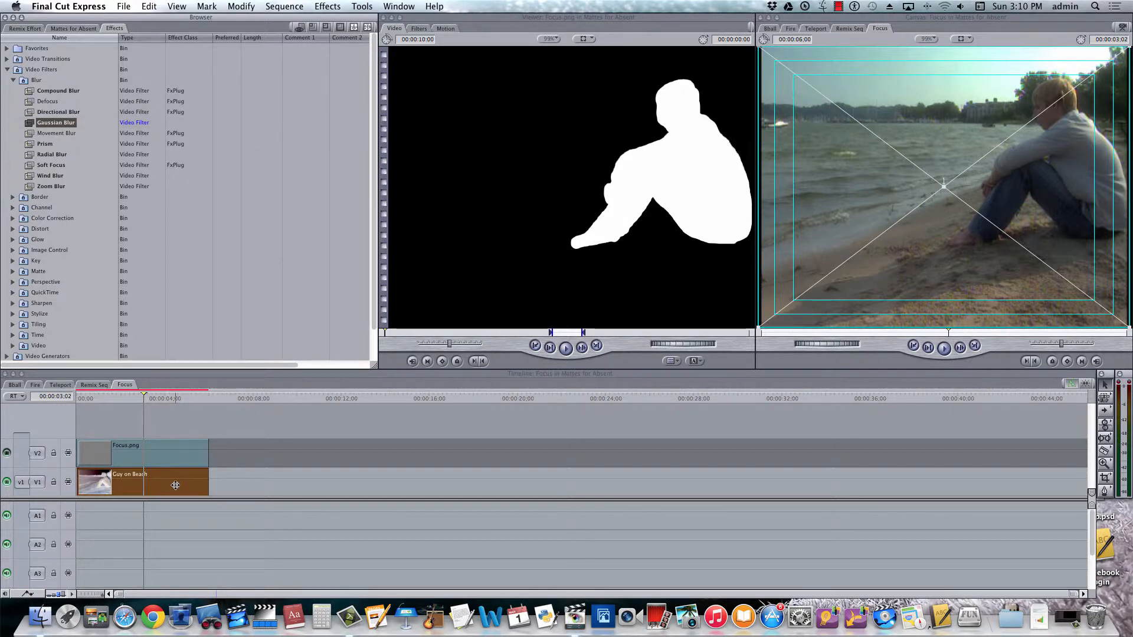
{"action": "left_click_drag", "start_coordinate": [27, 125], "coordinate": [158, 485]}
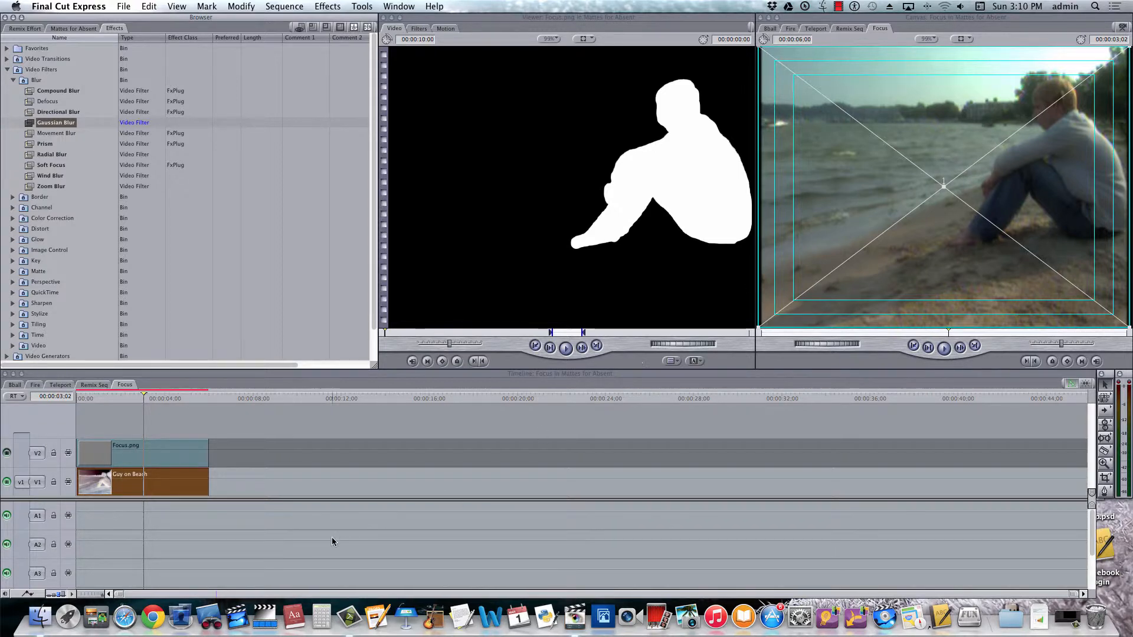
Set the Gaussian Blur radius to 5 on the Guy on Beach clip on track V1
{"action": "double_click", "coordinate": [146, 484]}
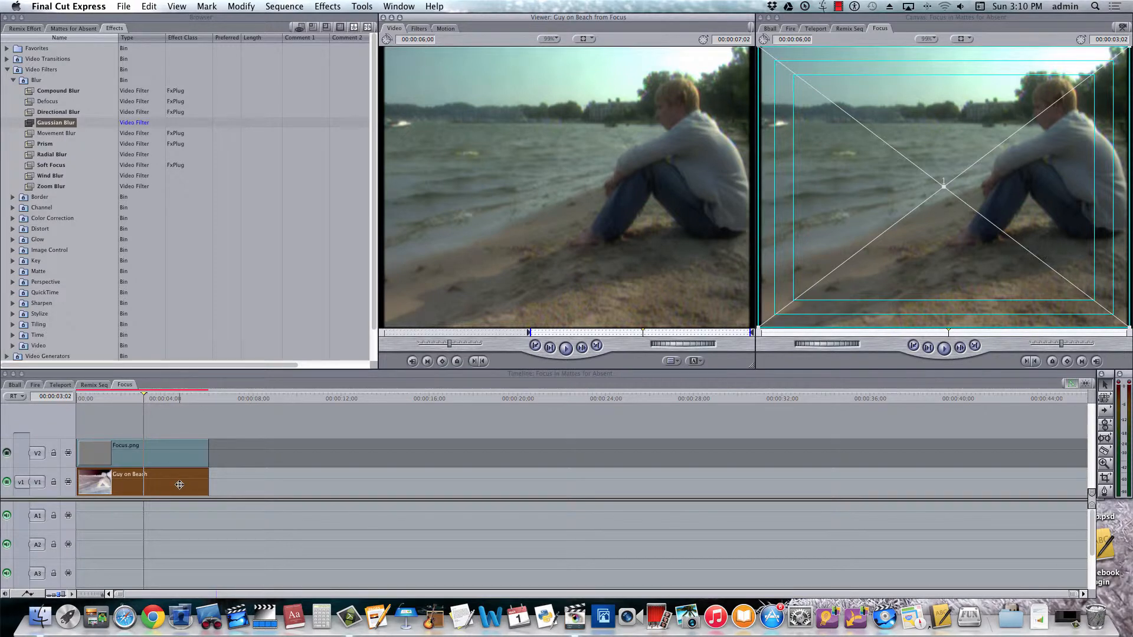
{"action": "left_click", "coordinate": [418, 28]}
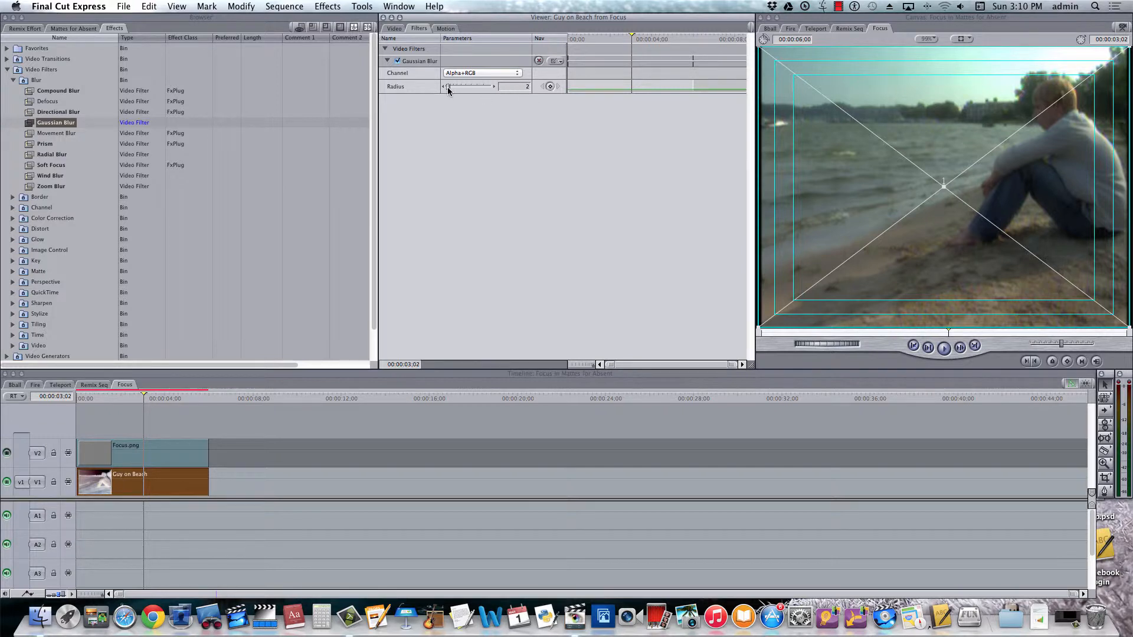
{"action": "left_click_drag", "start_coordinate": [447, 87], "coordinate": [479, 87]}
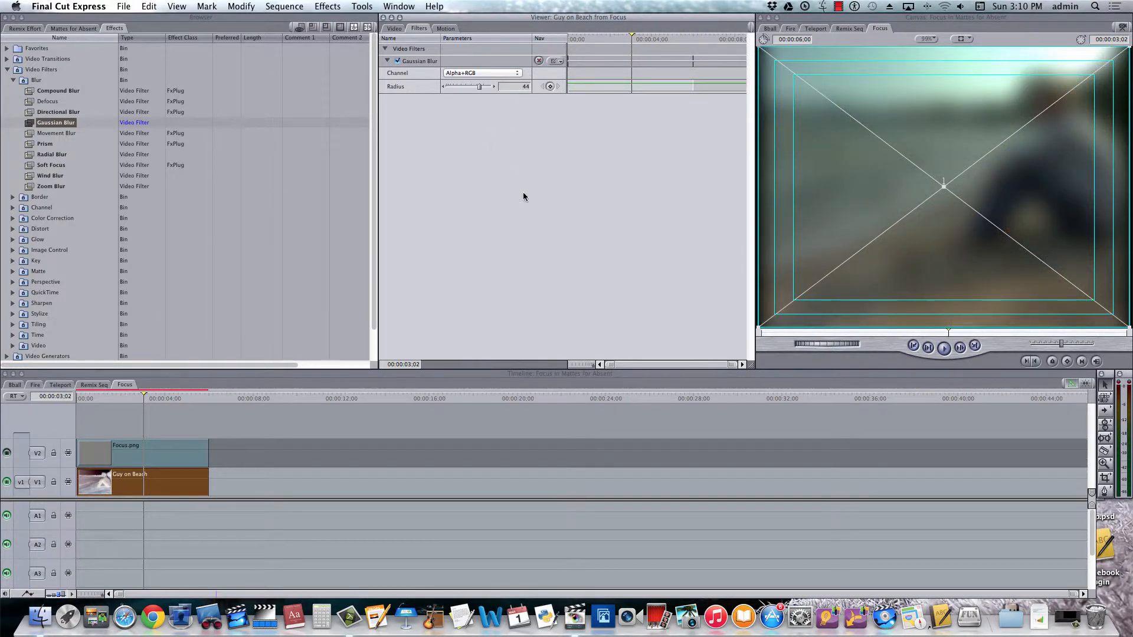
{"action": "left_click_drag", "start_coordinate": [481, 90], "coordinate": [449, 90]}
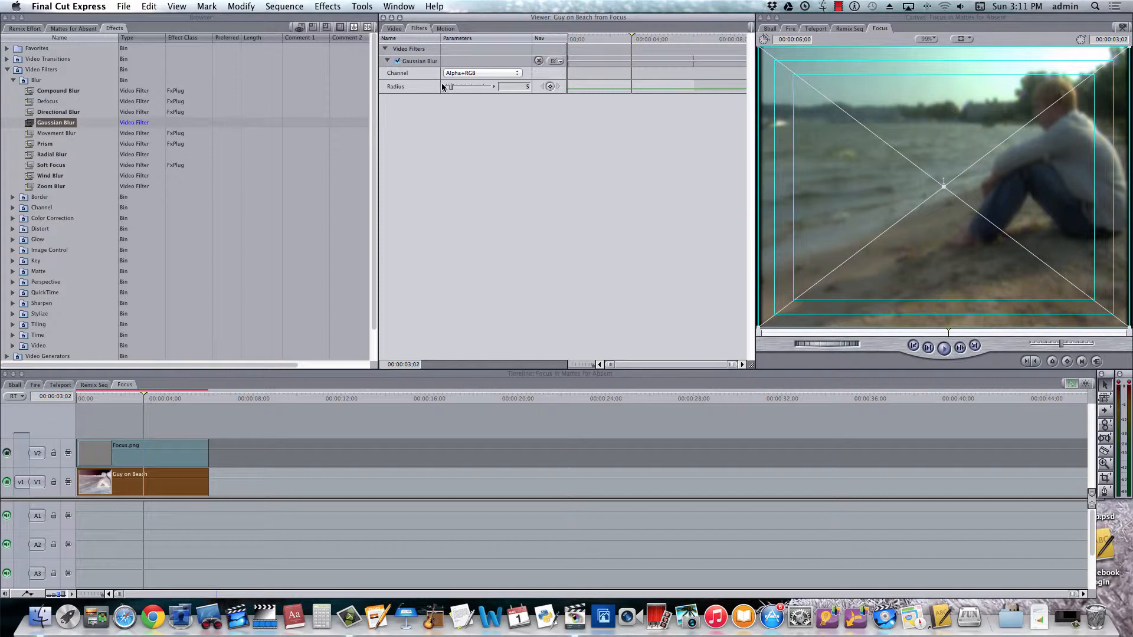
Show track V2, target it as the video destination, and superimpose Guy on Beach on track V3 above Focus.png
{"action": "left_click", "coordinate": [6, 455]}
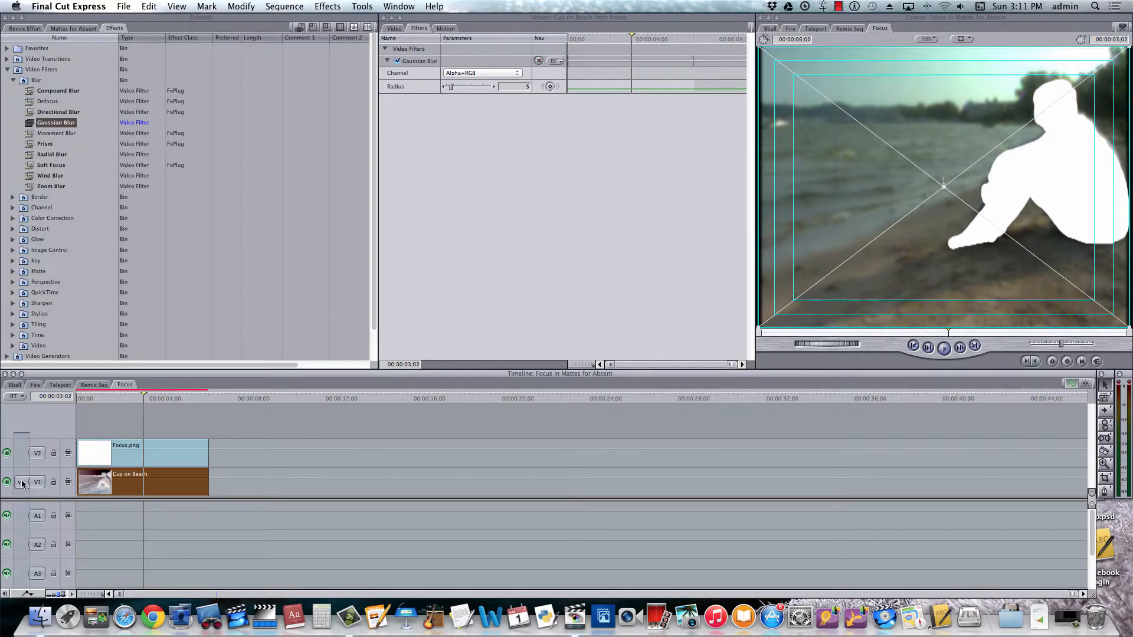
{"action": "left_click_drag", "start_coordinate": [22, 482], "coordinate": [21, 453]}
{"action": "left_click", "coordinate": [18, 29]}
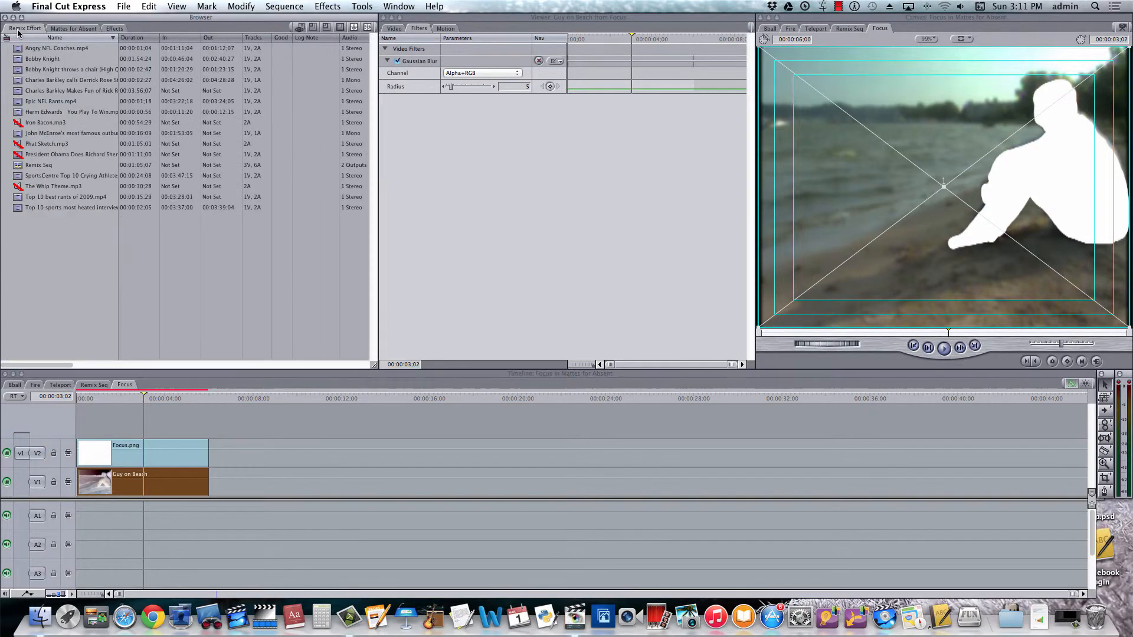
{"action": "left_click", "coordinate": [72, 29]}
{"action": "left_click", "coordinate": [41, 111]}
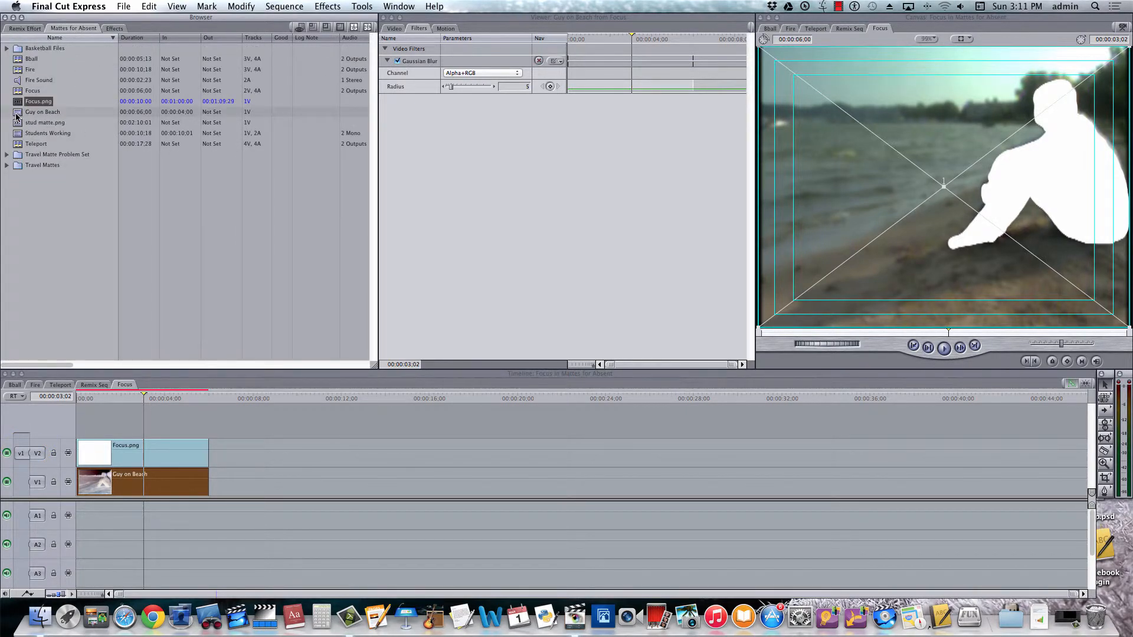
{"action": "left_click_drag", "start_coordinate": [19, 113], "coordinate": [571, 212]}
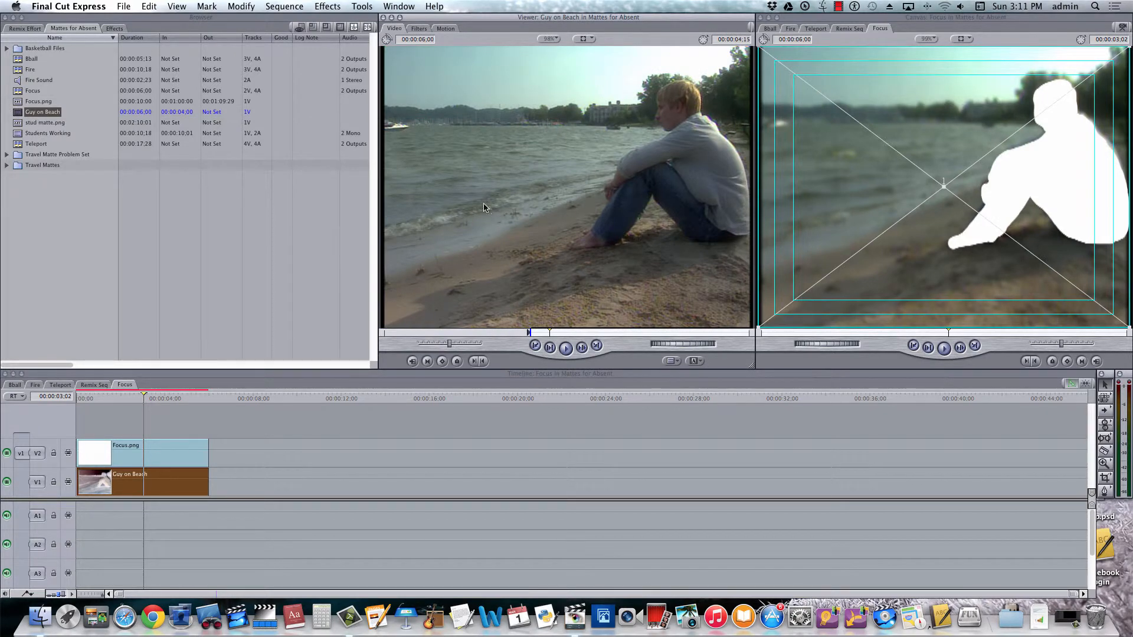
{"action": "left_click_drag", "start_coordinate": [531, 309], "coordinate": [1089, 307]}
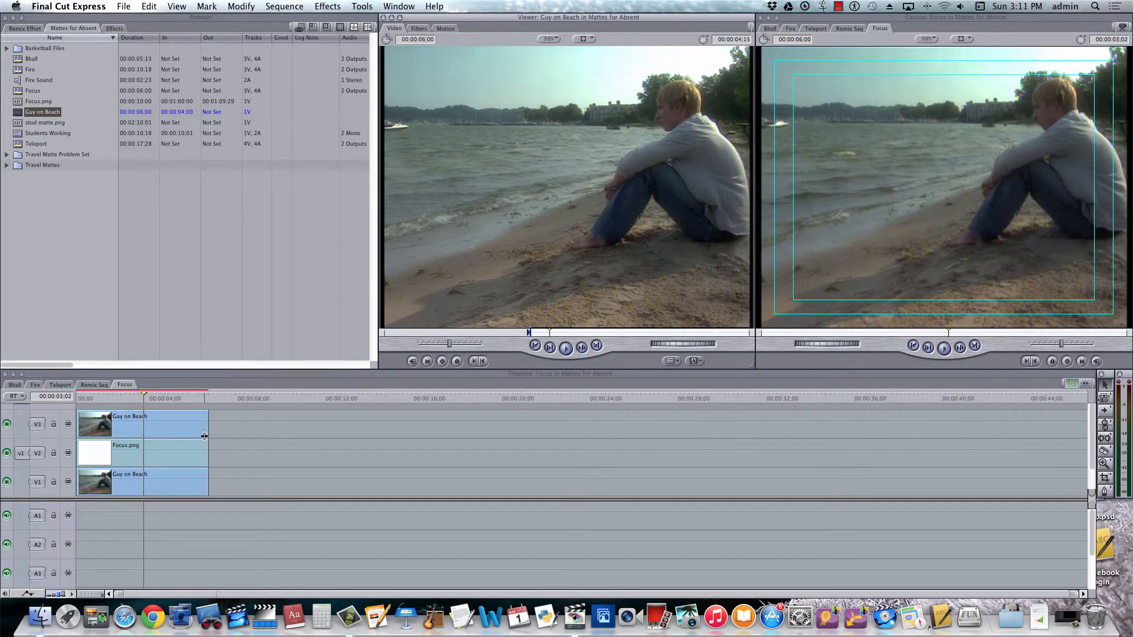
Set the composite mode of the Guy on Beach clip on track V3 to a travel matte using Focus.png below it
{"action": "left_click_drag", "start_coordinate": [122, 398], "coordinate": [176, 402]}
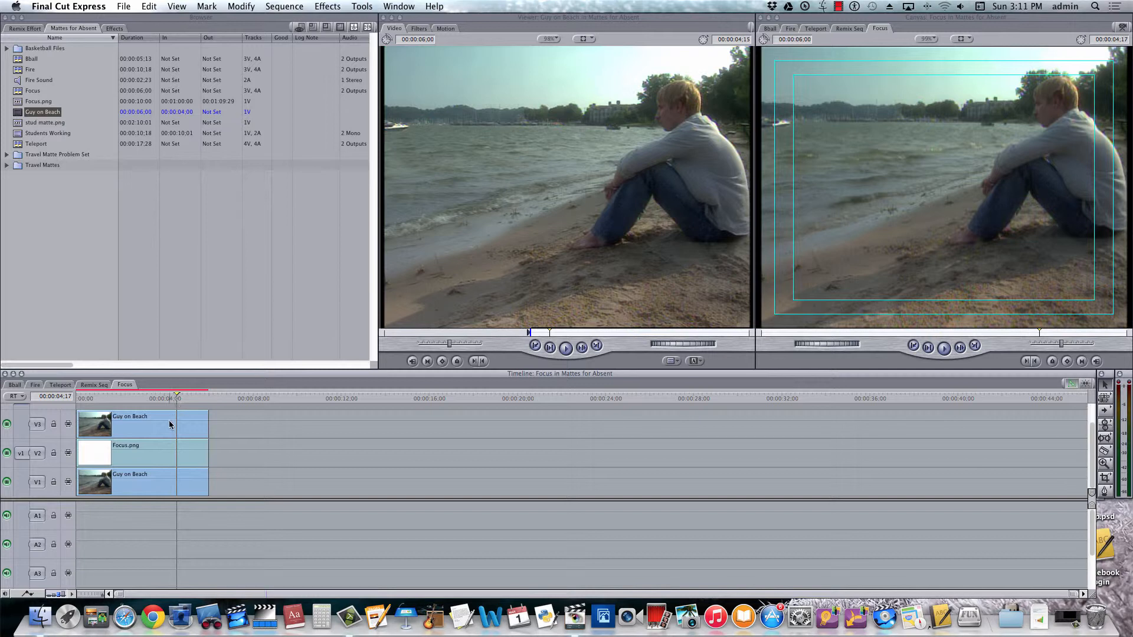
{"action": "left_click", "coordinate": [170, 424]}
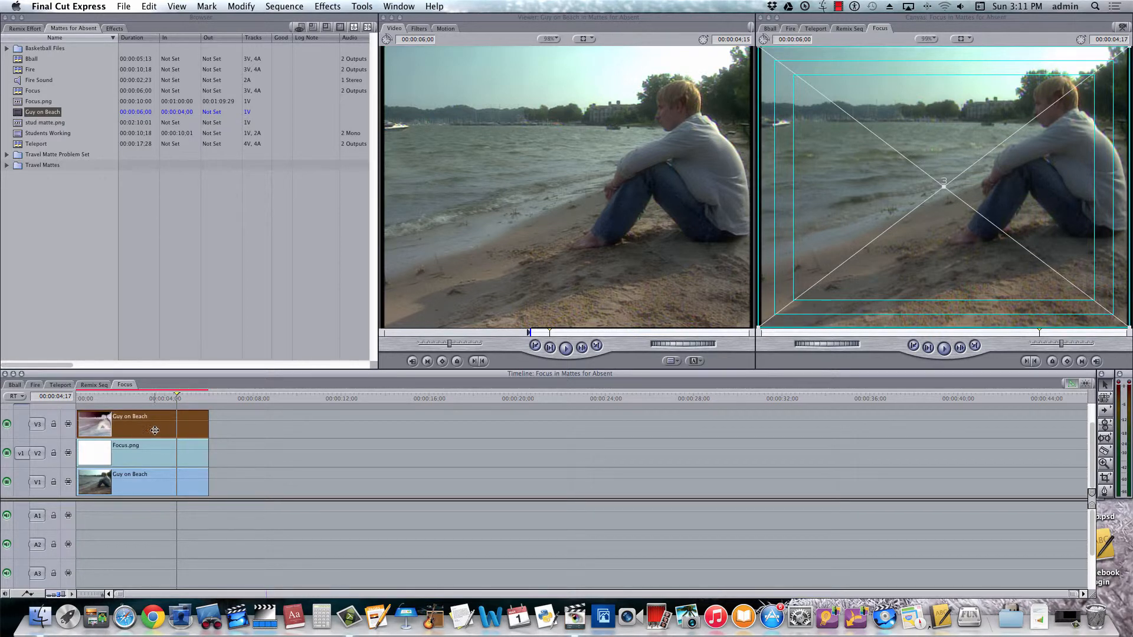
{"action": "left_click", "coordinate": [230, 5]}
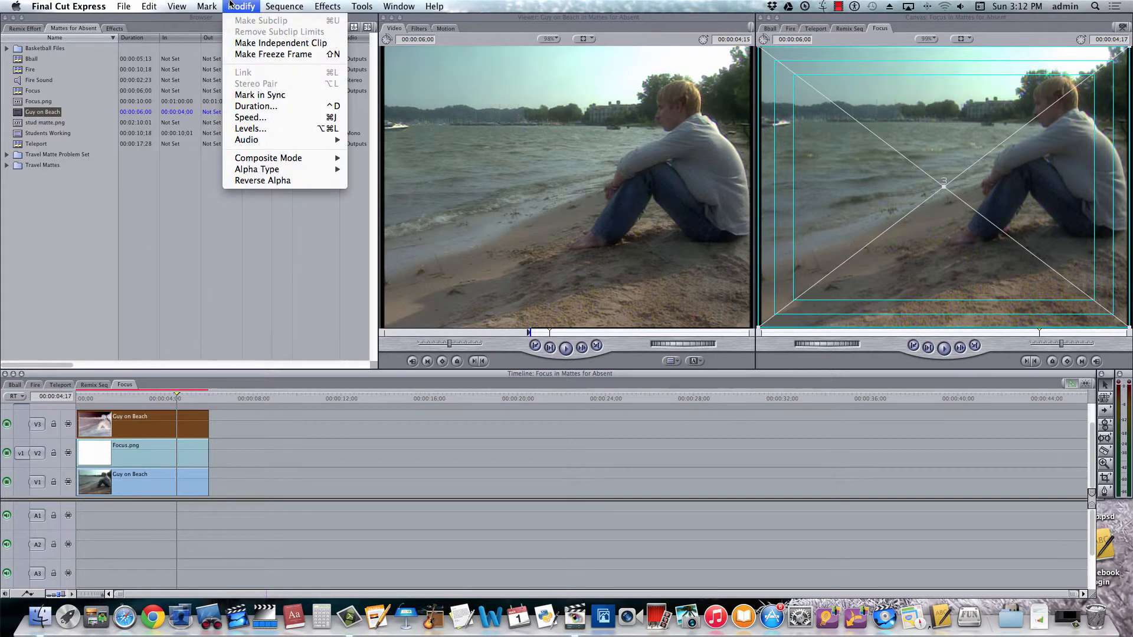
{"action": "left_click", "coordinate": [183, 420]}
{"action": "left_click", "coordinate": [239, 6]}
{"action": "mouse_move", "coordinate": [283, 158]}
{"action": "left_click", "coordinate": [401, 282]}
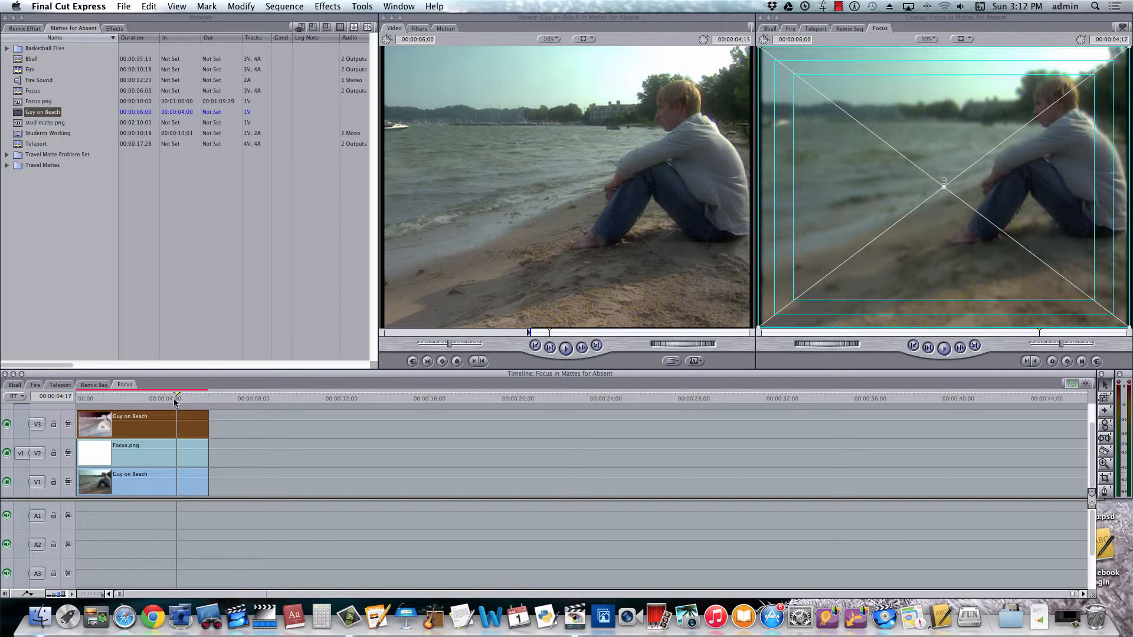
Apply the Desaturate image control filter to the Guy on Beach clip on track V1
{"action": "left_click_drag", "start_coordinate": [179, 435], "coordinate": [174, 479]}
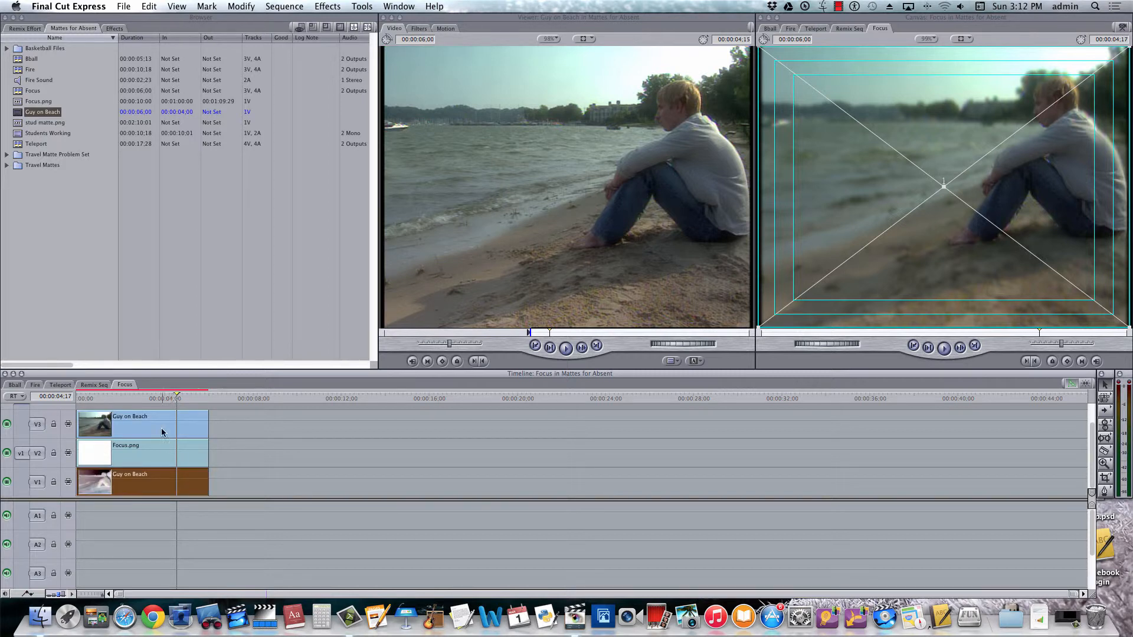
{"action": "left_click", "coordinate": [115, 29]}
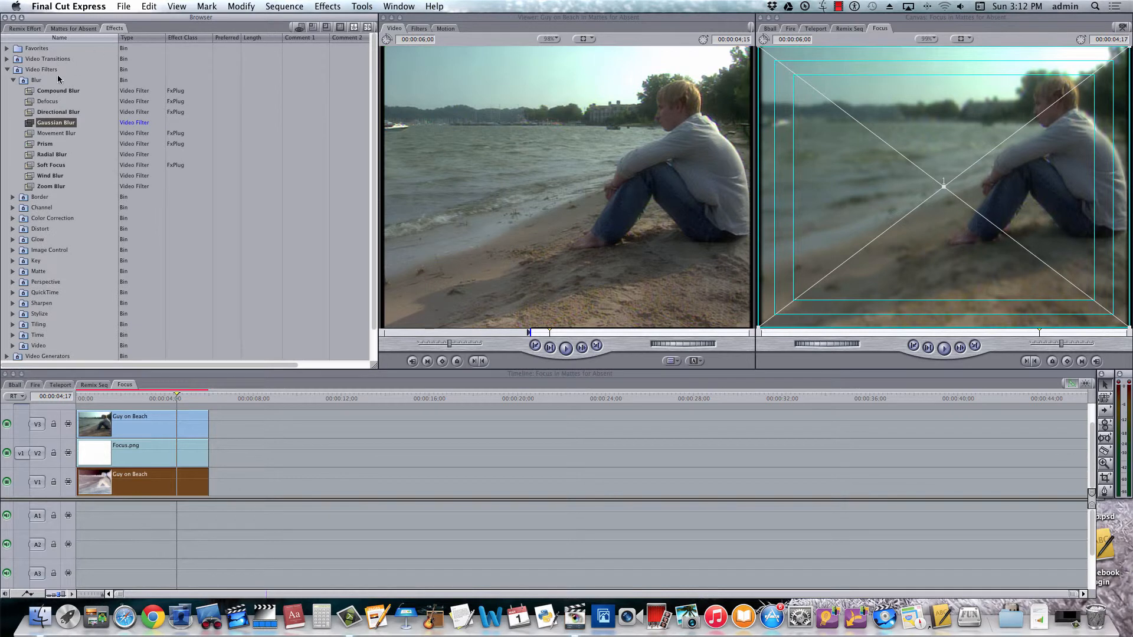
{"action": "left_click", "coordinate": [13, 81]}
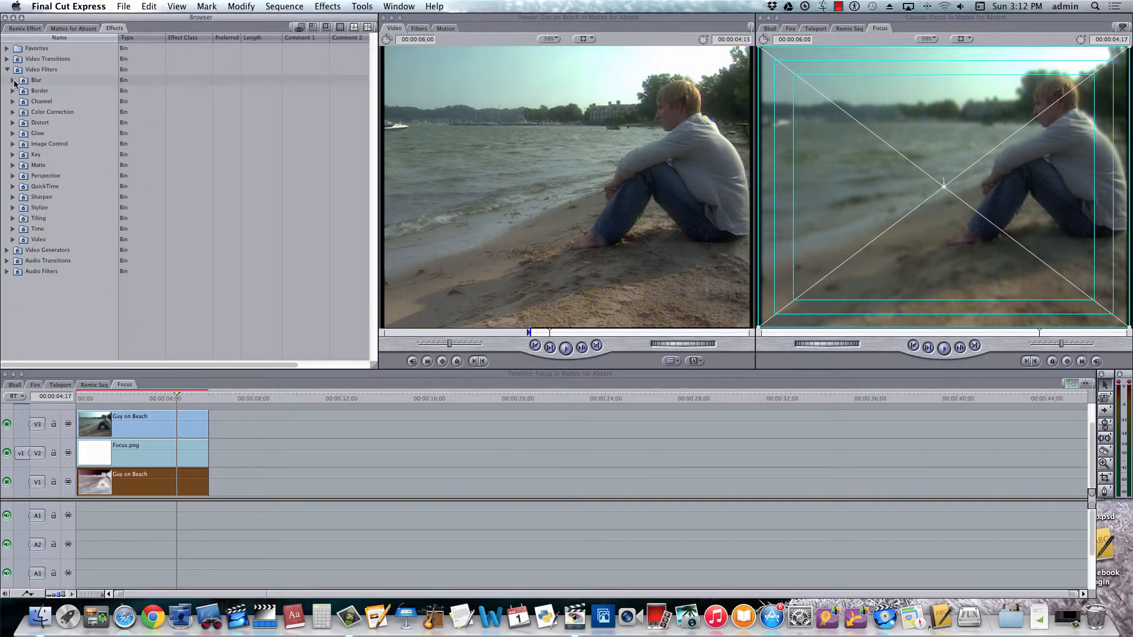
{"action": "left_click", "coordinate": [12, 145]}
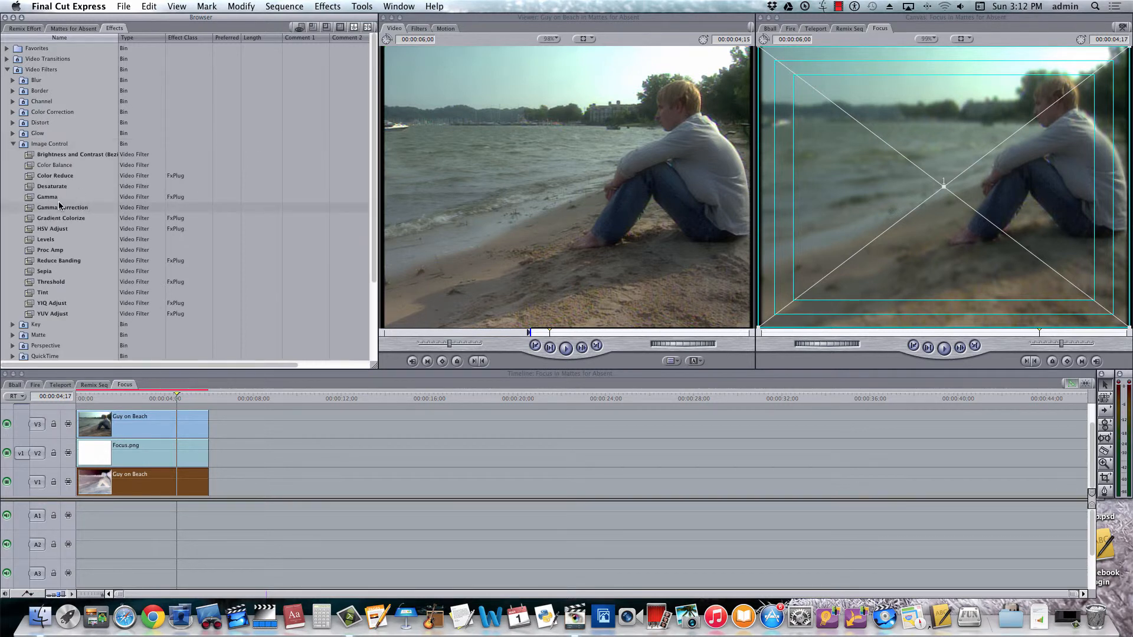
{"action": "left_click", "coordinate": [28, 188]}
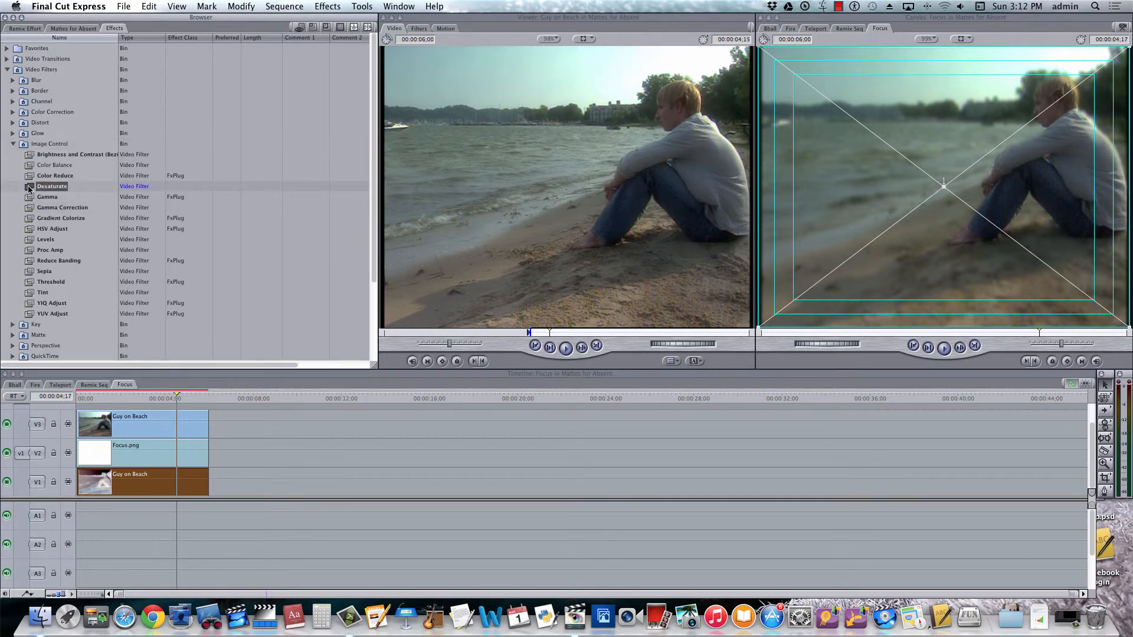
{"action": "left_click_drag", "start_coordinate": [28, 188], "coordinate": [151, 487]}
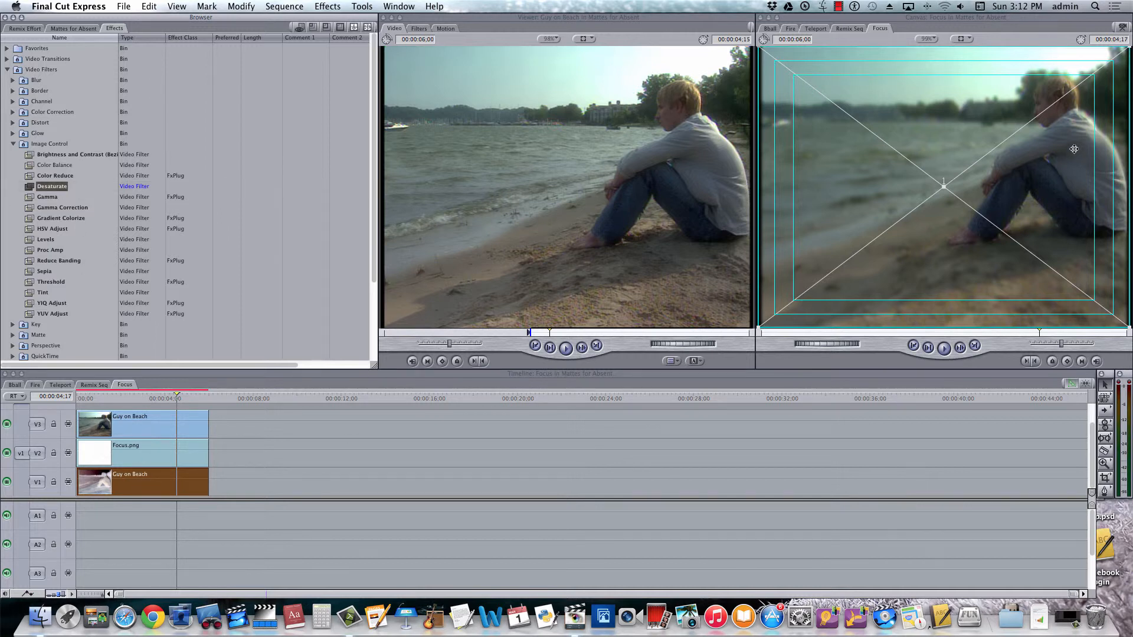
{"action": "left_click_drag", "start_coordinate": [29, 188], "coordinate": [151, 483]}
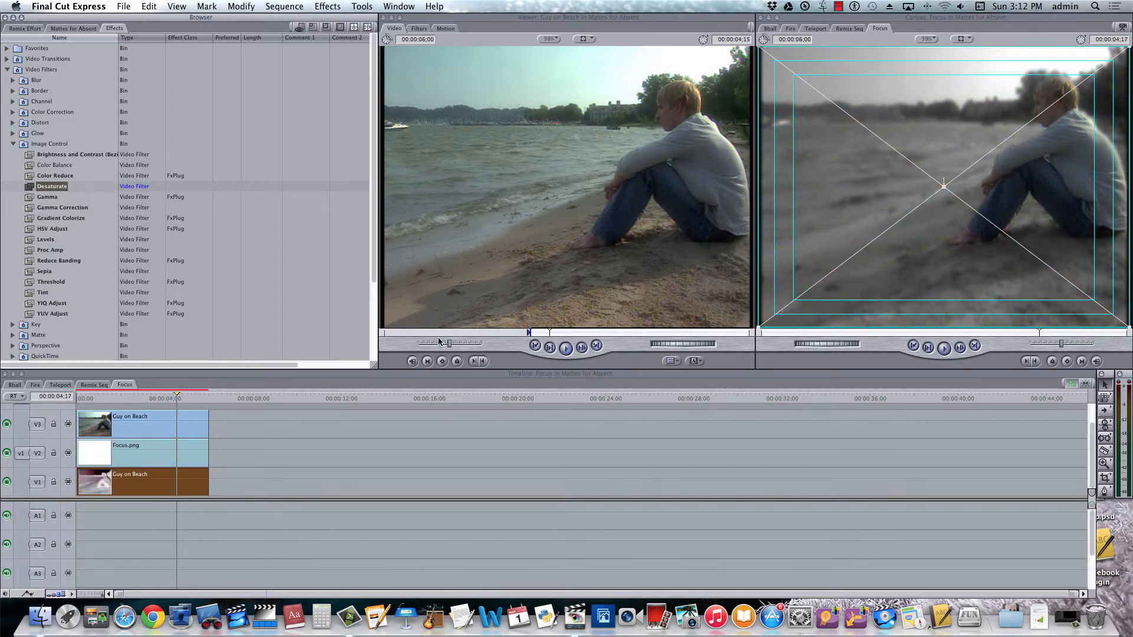
Check the composited image at several points of the Focus sequence, ending with the playhead at 00:00:02;26
{"action": "mouse_move", "coordinate": [190, 399]}
{"action": "left_mouse_down"}
{"action": "mouse_move", "coordinate": [107, 404]}
{"action": "mouse_move", "coordinate": [171, 405]}
{"action": "left_mouse_up"}
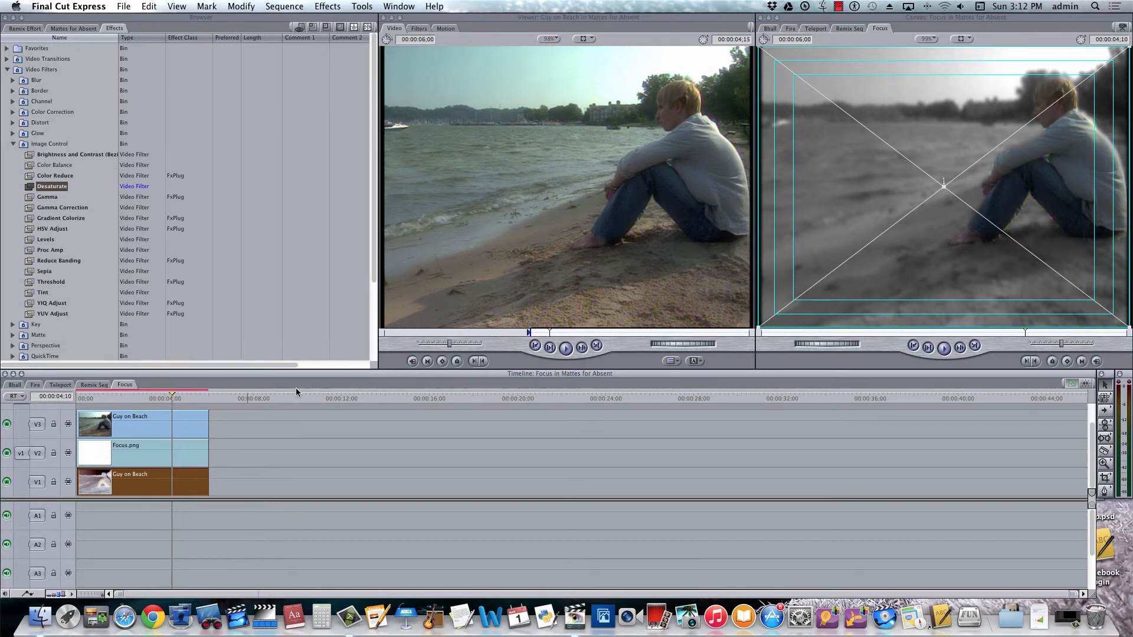
{"action": "left_click", "coordinate": [136, 403]}
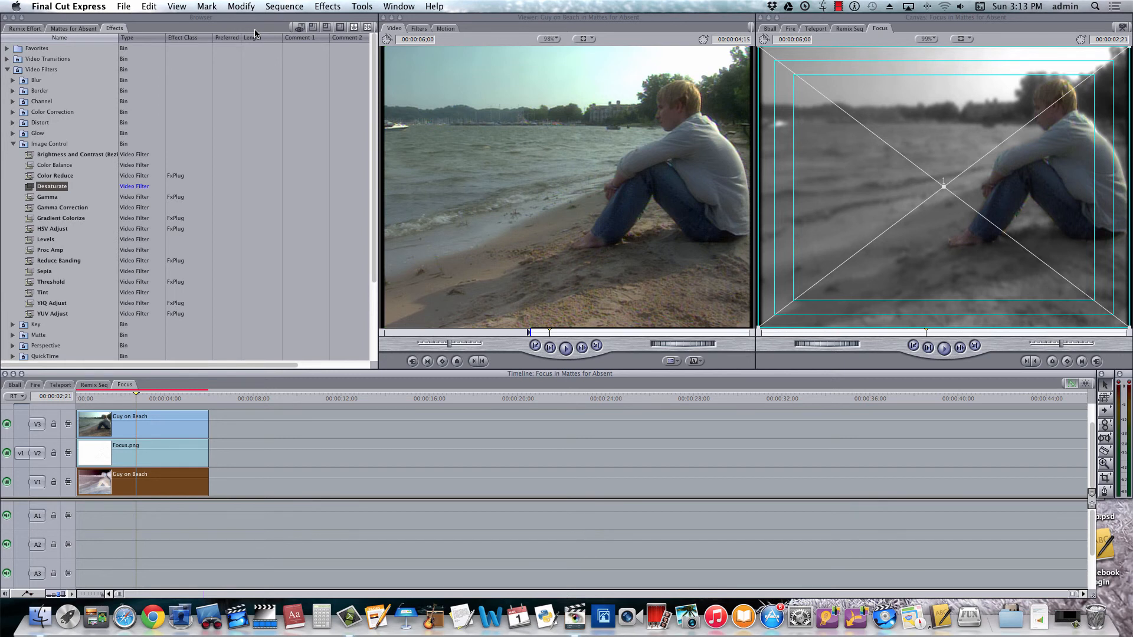
{"action": "left_click", "coordinate": [139, 399]}
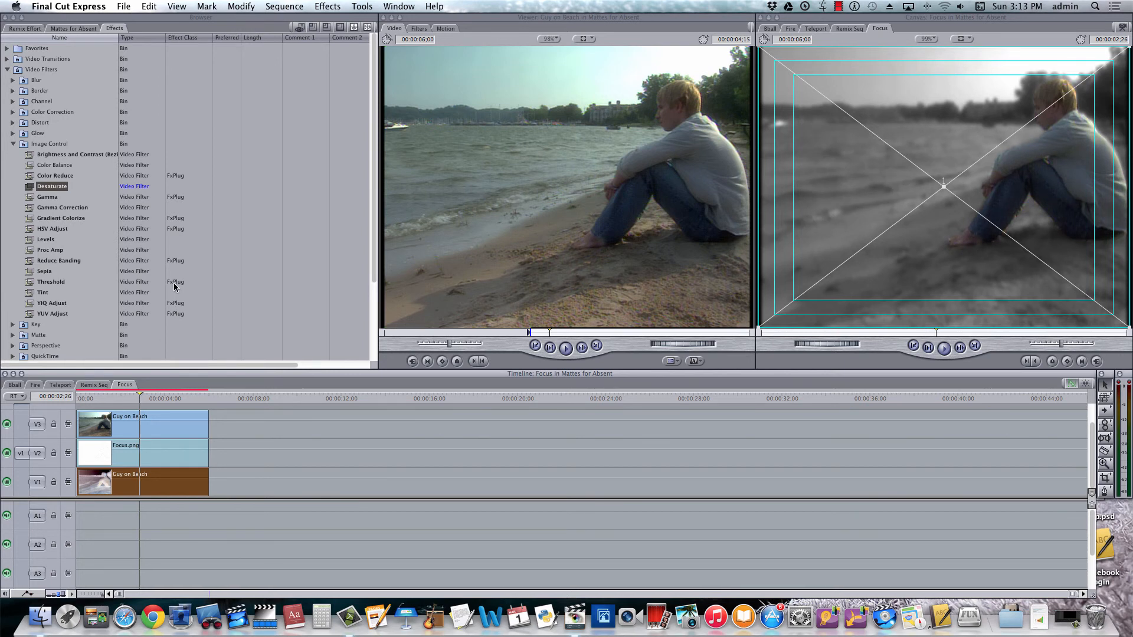